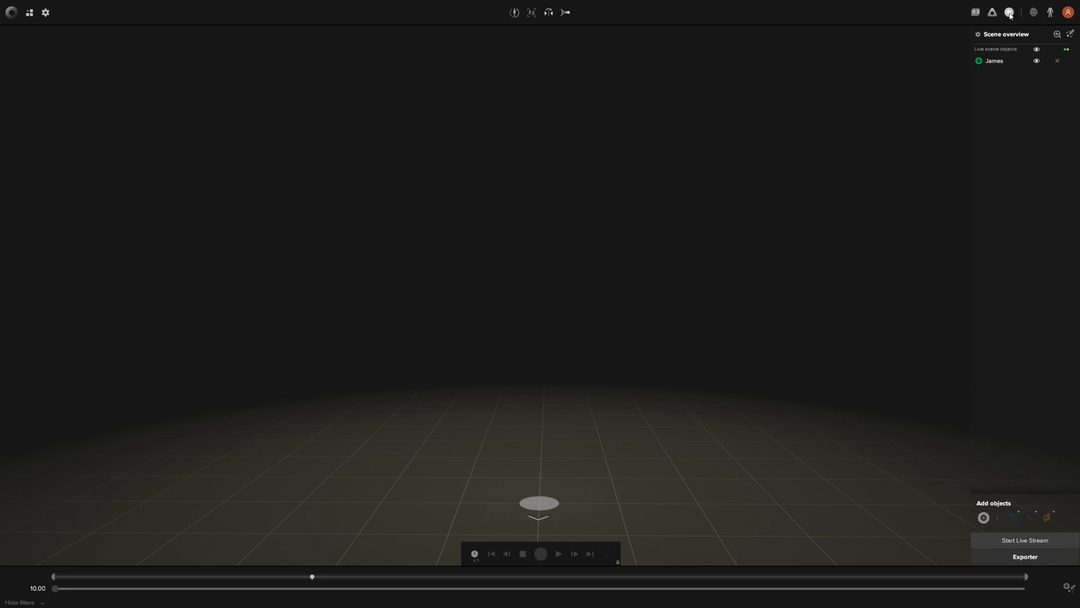
Connect the available iPhone to Rokoko Remote and pair its face capture input with the live actor in the scene
click(1010, 13)
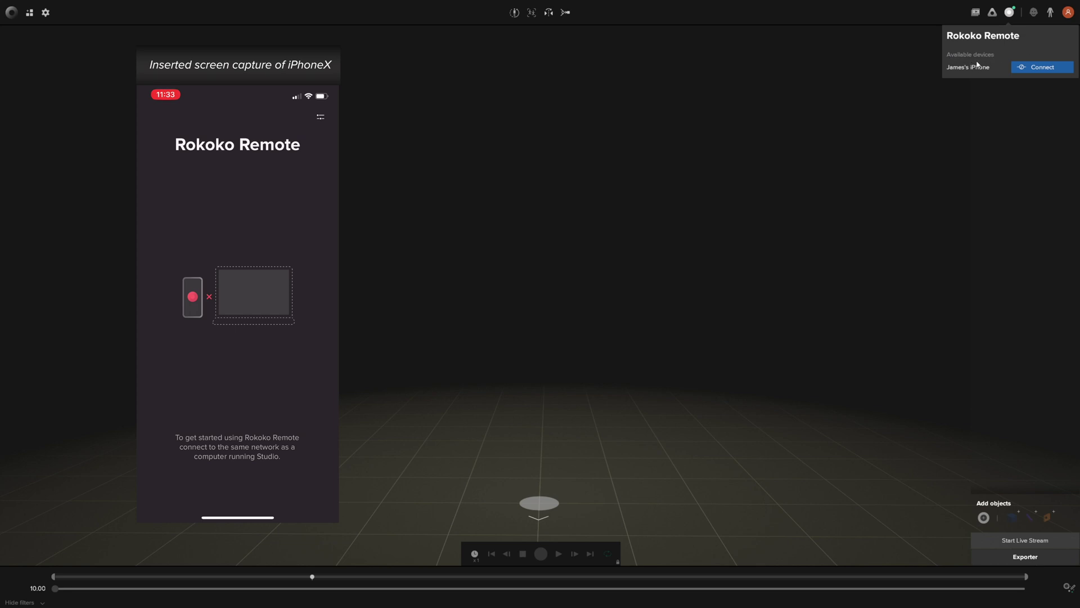
click(1044, 69)
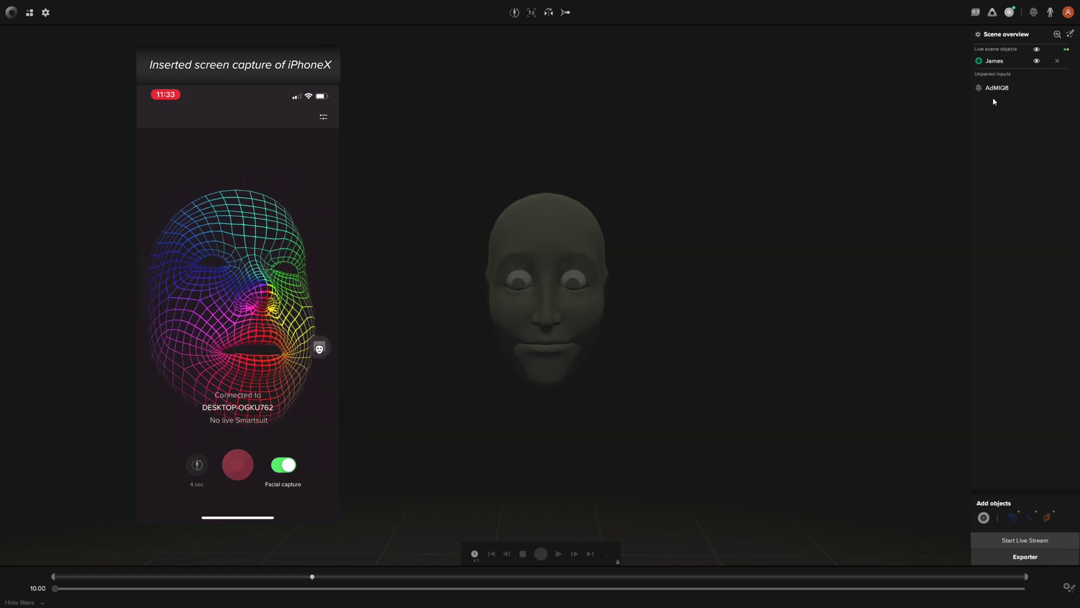
drag(996, 90, 1003, 61)
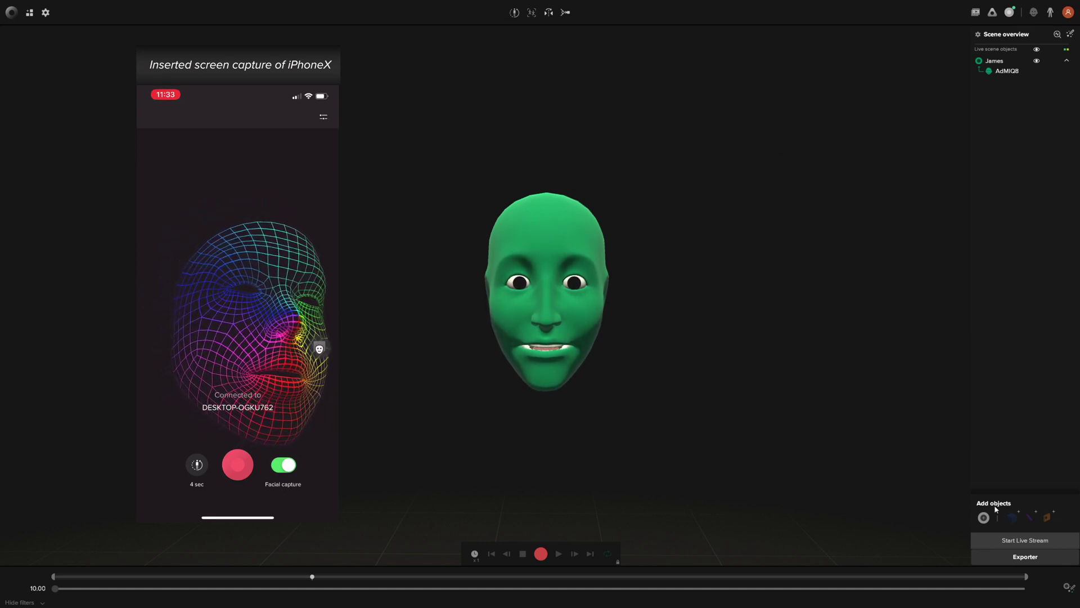
Start the live stream and open the data streaming settings
click(1028, 544)
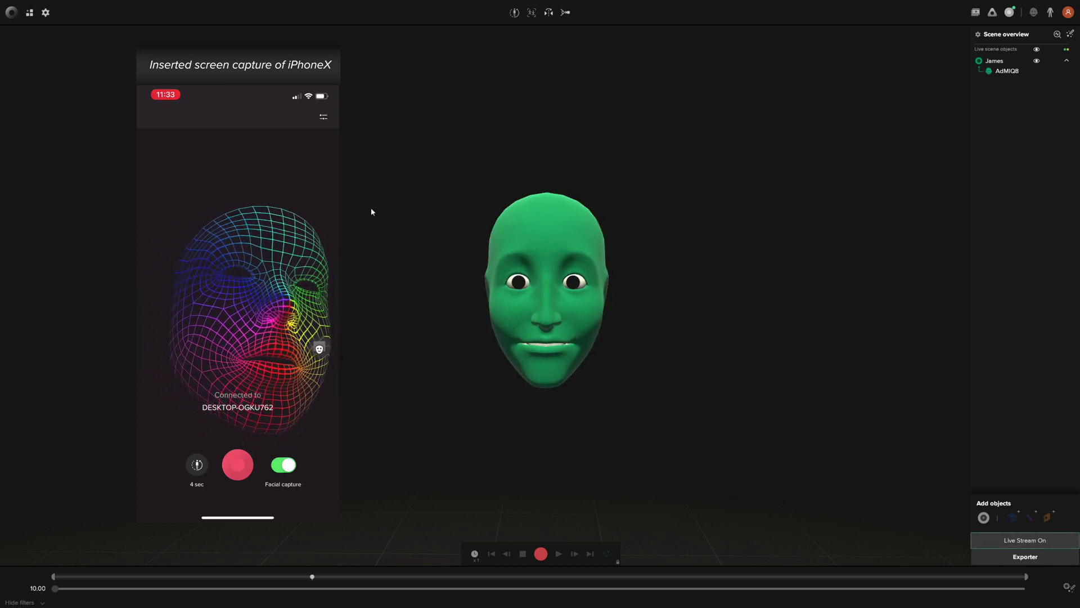
click(46, 12)
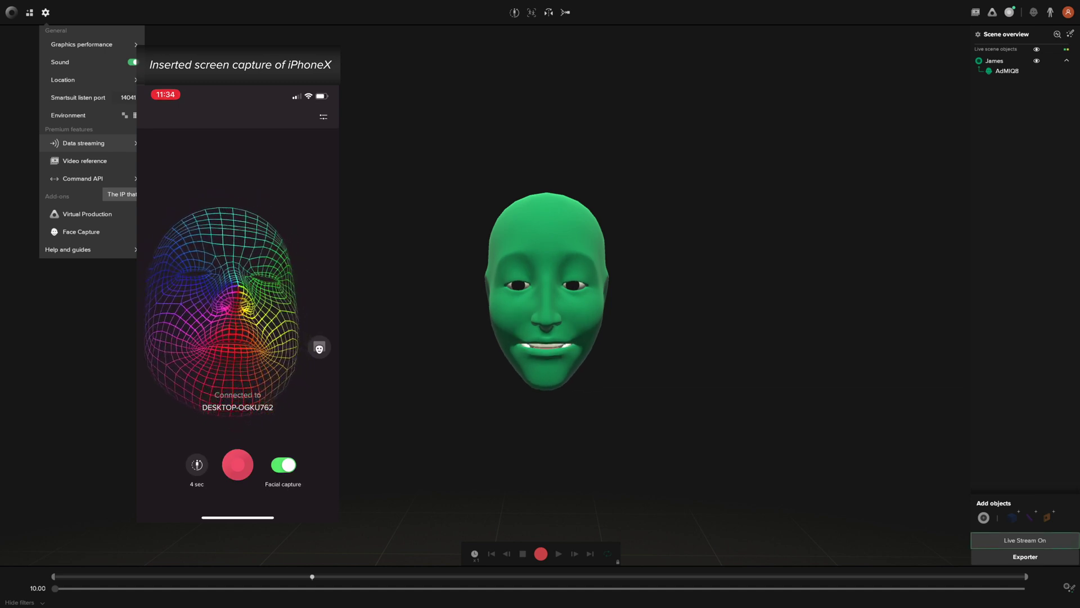
click(118, 146)
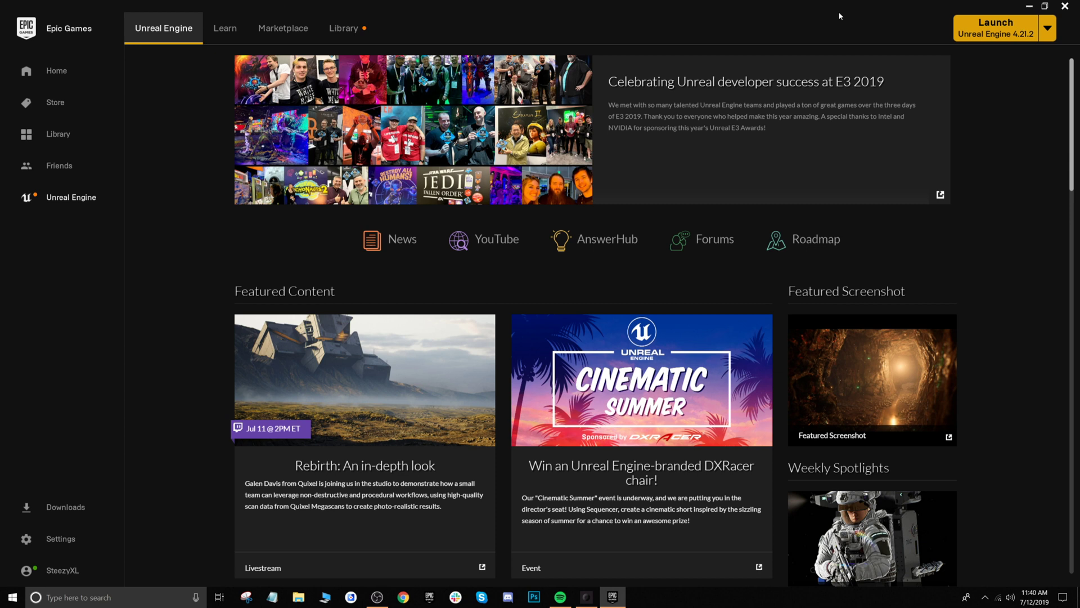
In the Epic Games Launcher, search the Marketplace for "smartsuit plugin" and open the Smartsuit Plugin product page
click(288, 31)
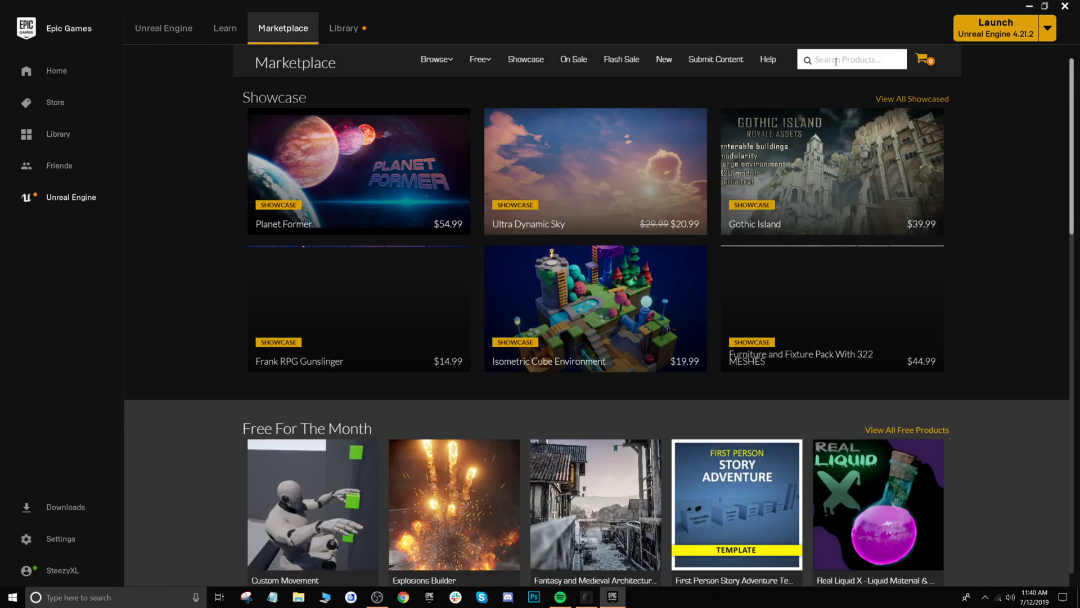
click(837, 61)
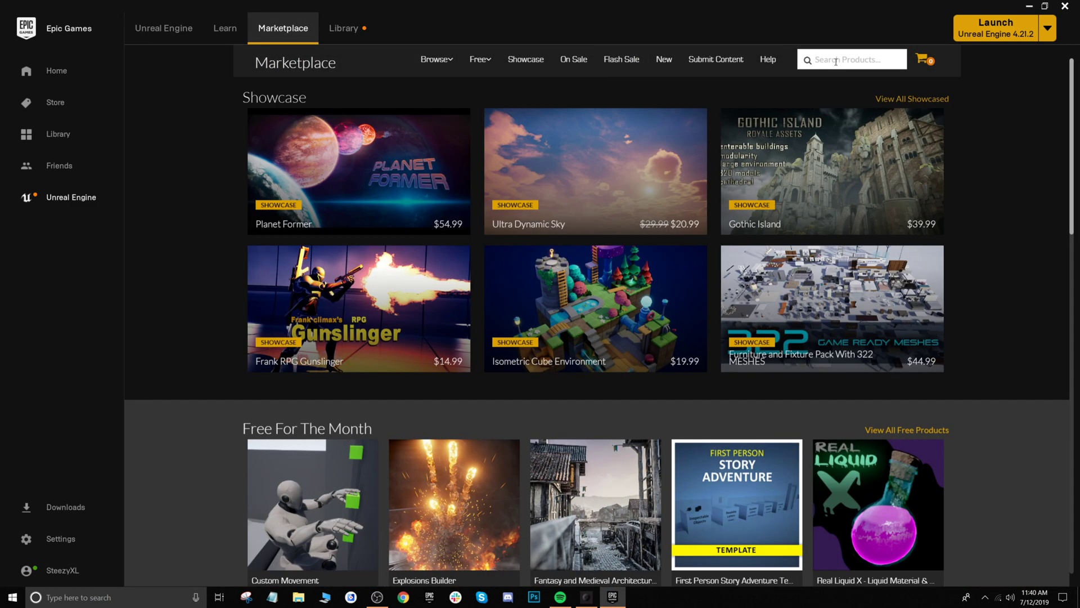
text(smartsuit plugin)
key(Return)
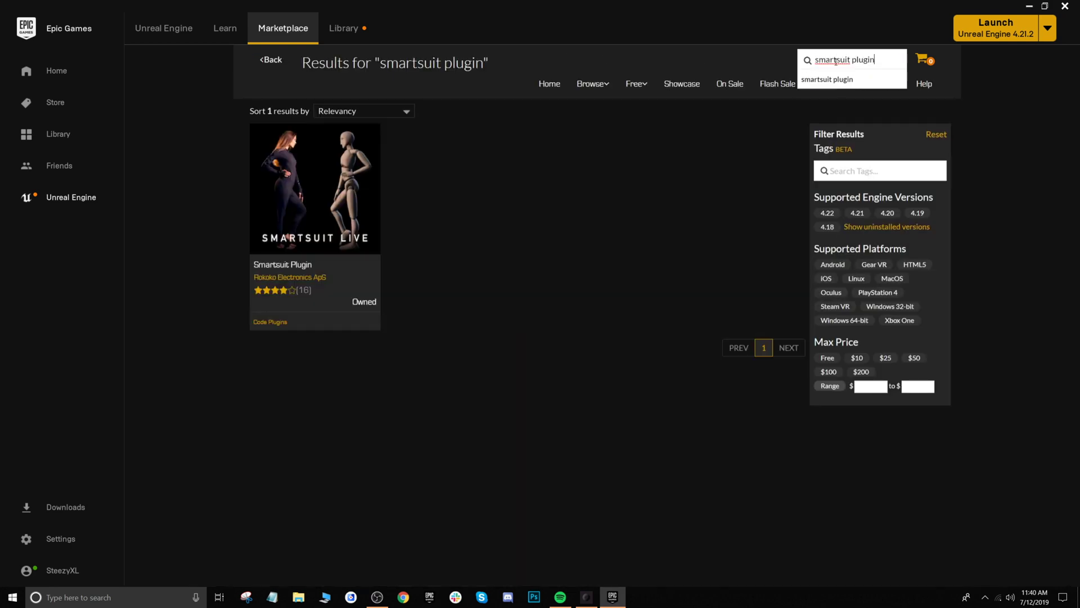
click(353, 198)
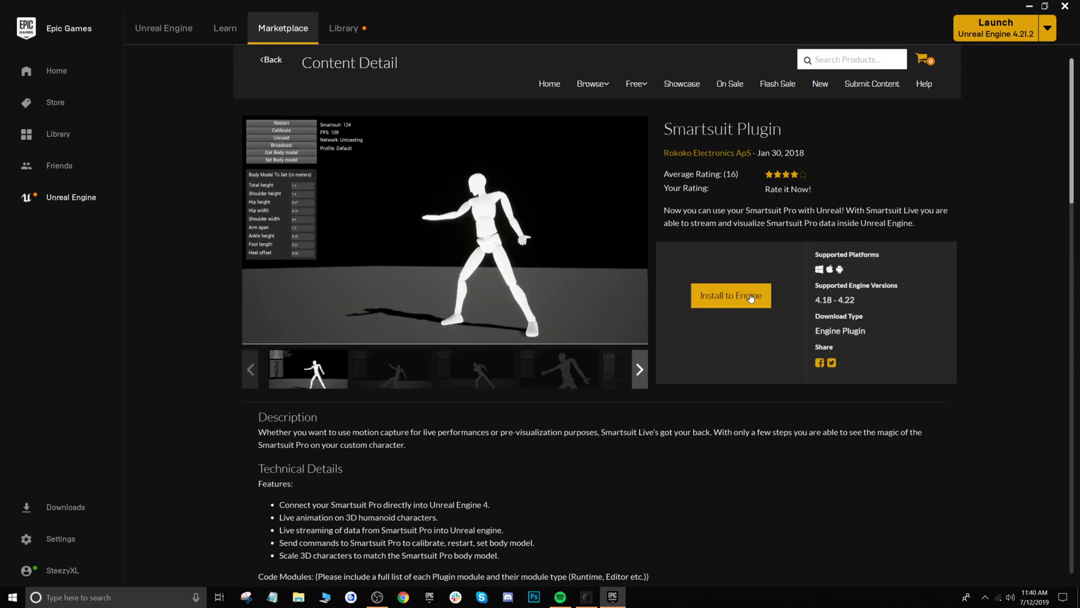
Review the engine version slots offered for installing the Smartsuit Plugin, without installing it
click(738, 300)
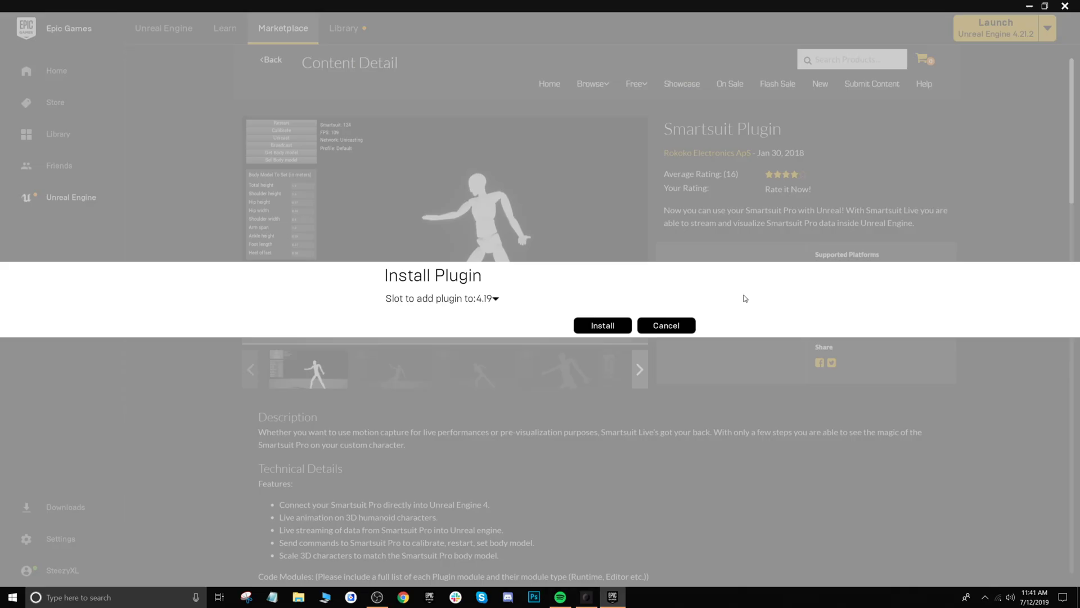
click(496, 299)
click(497, 299)
click(677, 325)
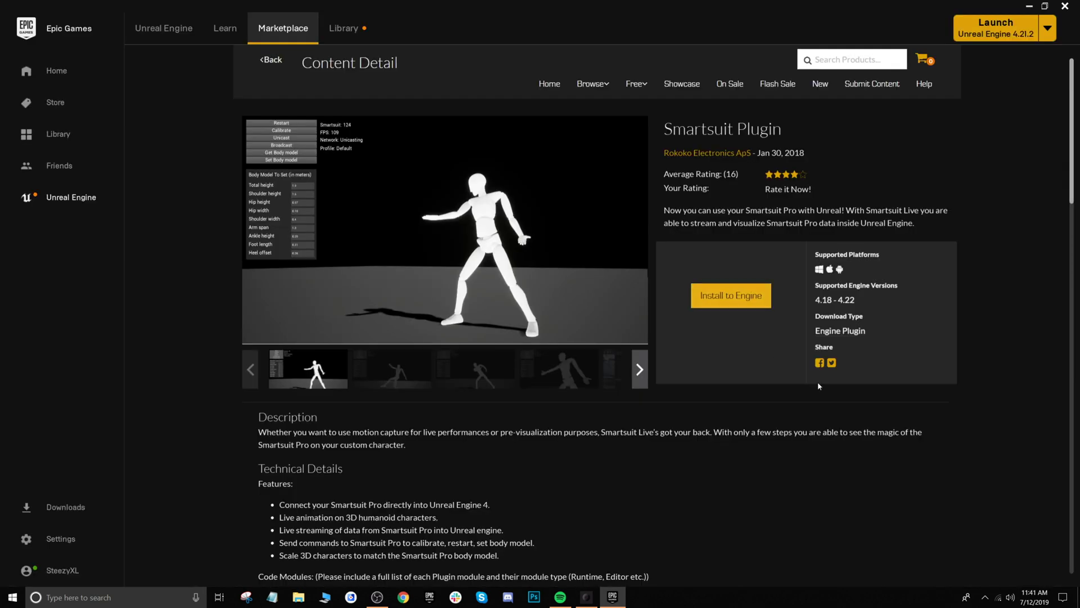
scroll(779, 322, down, 1)
scroll(776, 322, up, 1)
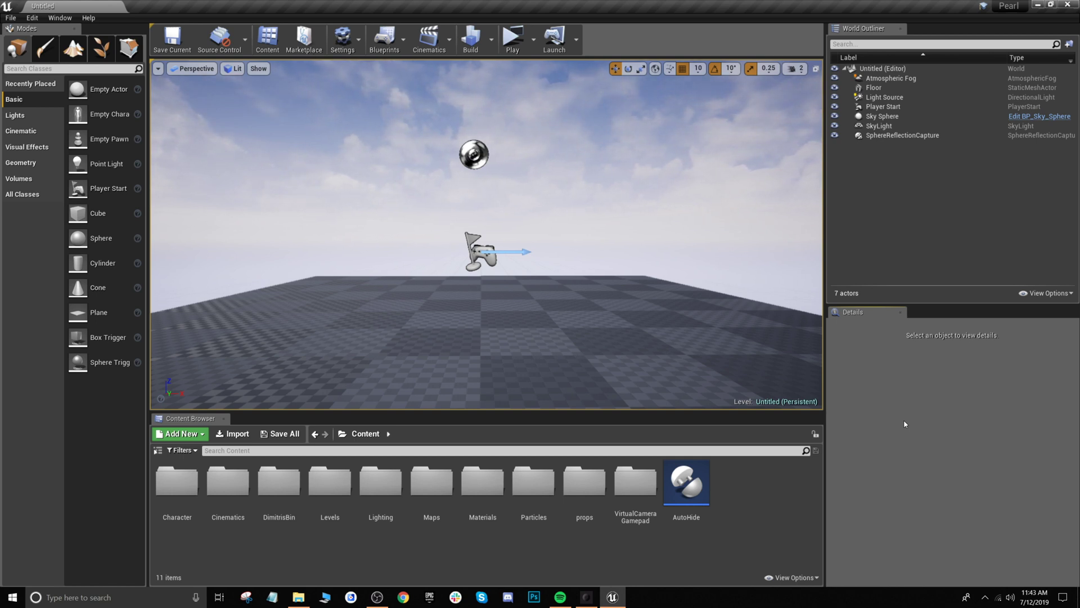
In the Unreal Editor, check whether the installed Smartsuit Live plugin is enabled for the project
click(32, 18)
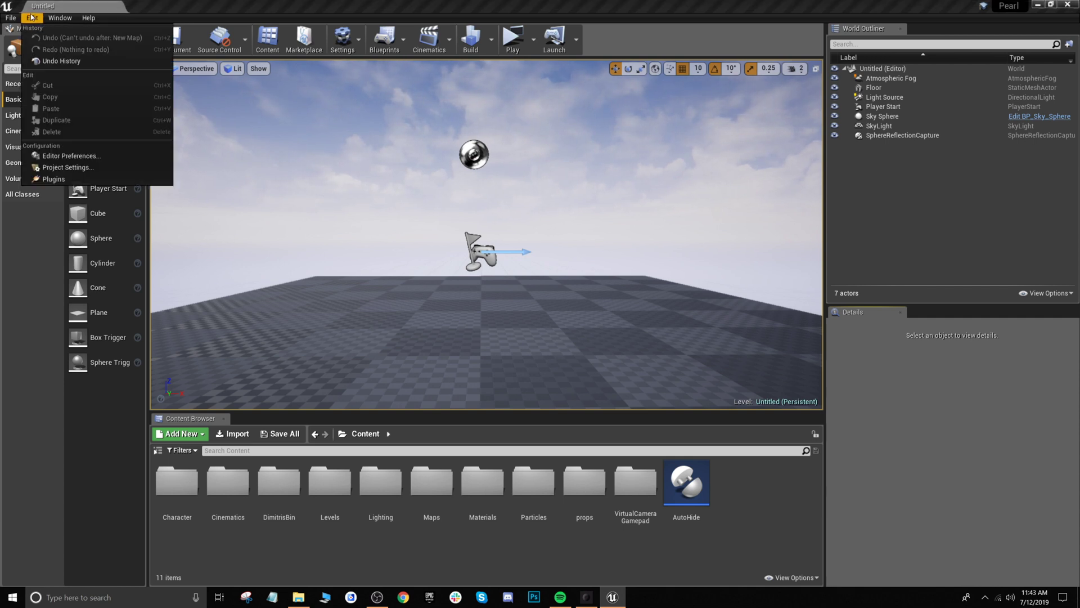
click(54, 179)
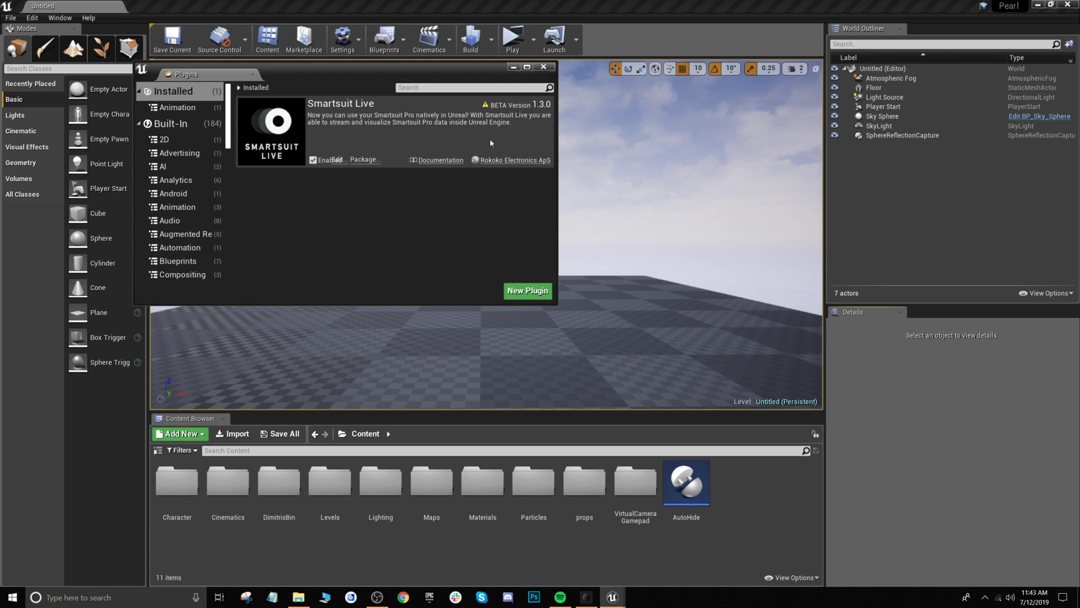
click(544, 67)
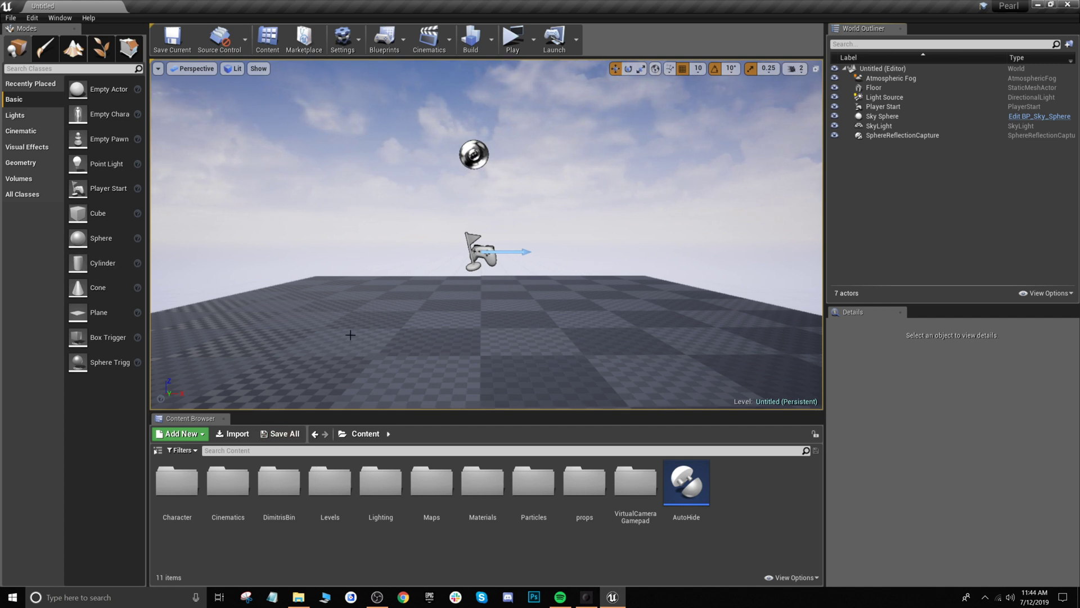
Place a Smartsuit Receiver actor in the level and set its streaming data port to 14043
click(47, 69)
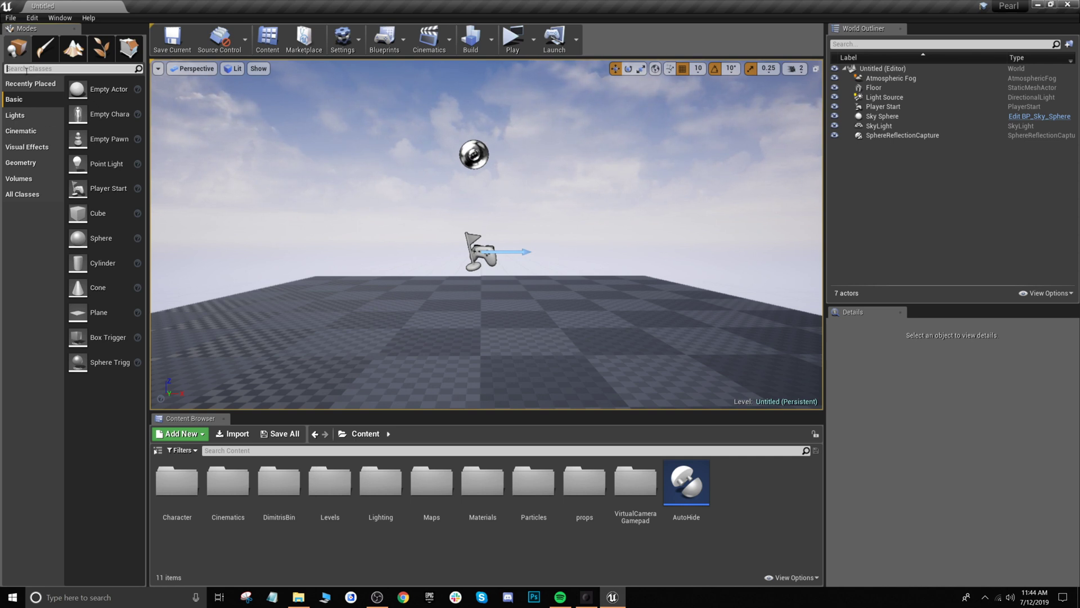
text(recei)
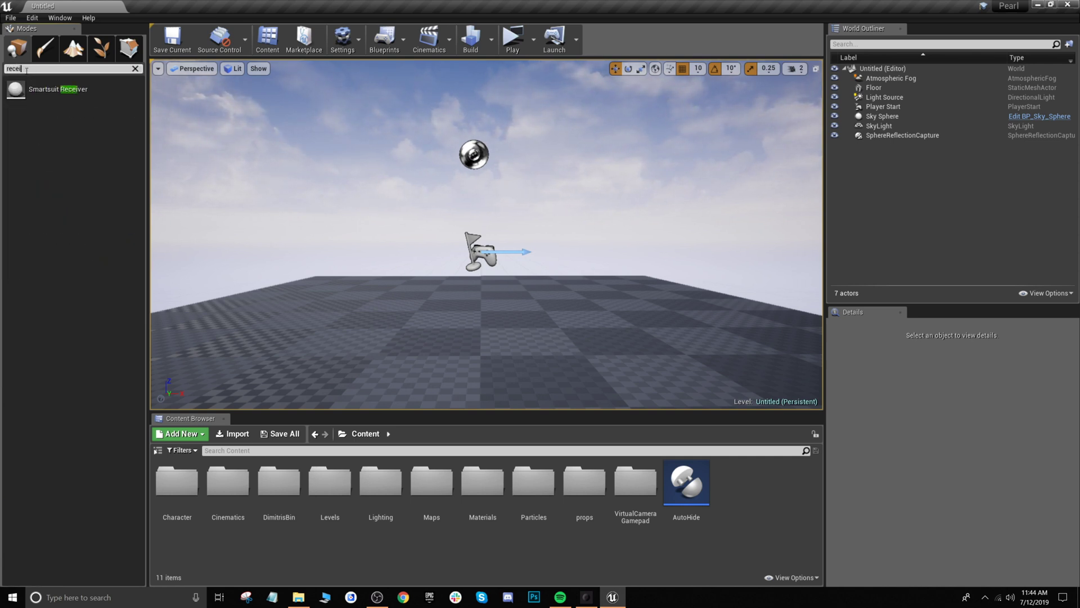
drag(14, 92, 419, 179)
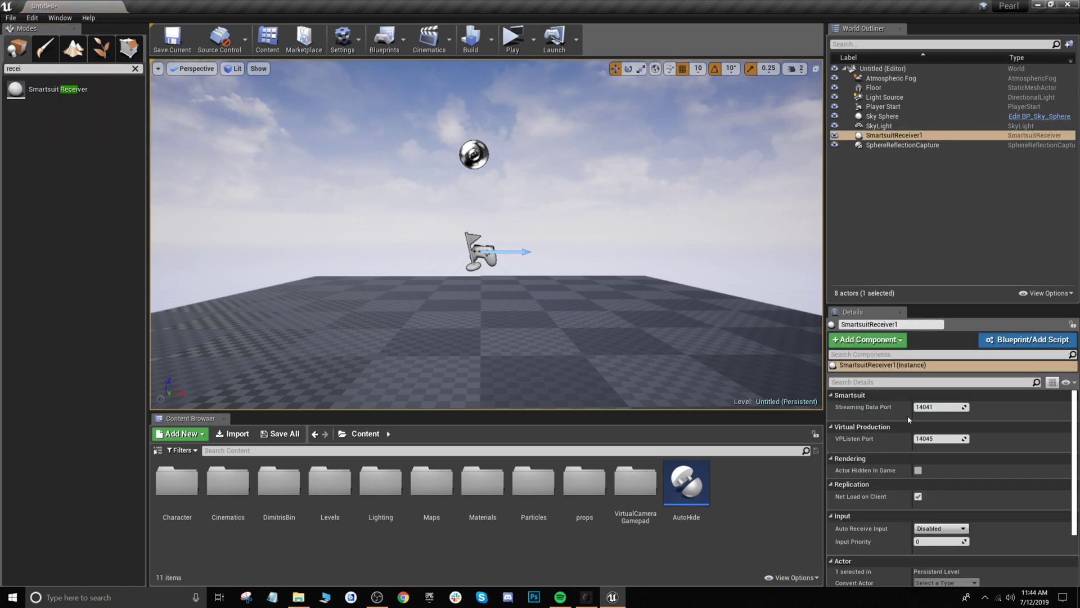
click(936, 408)
click(953, 407)
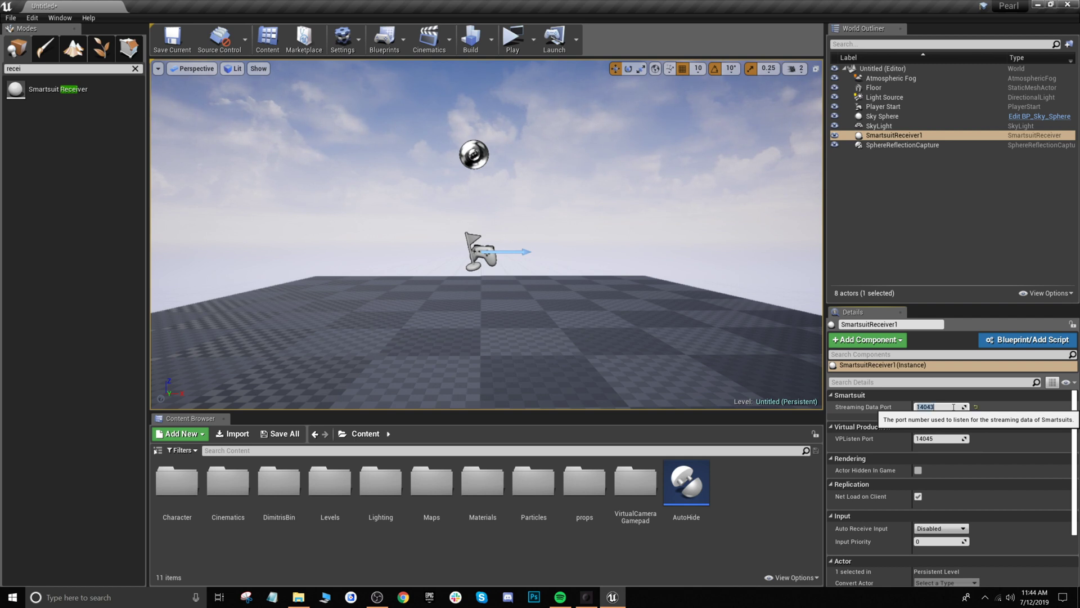
click(883, 229)
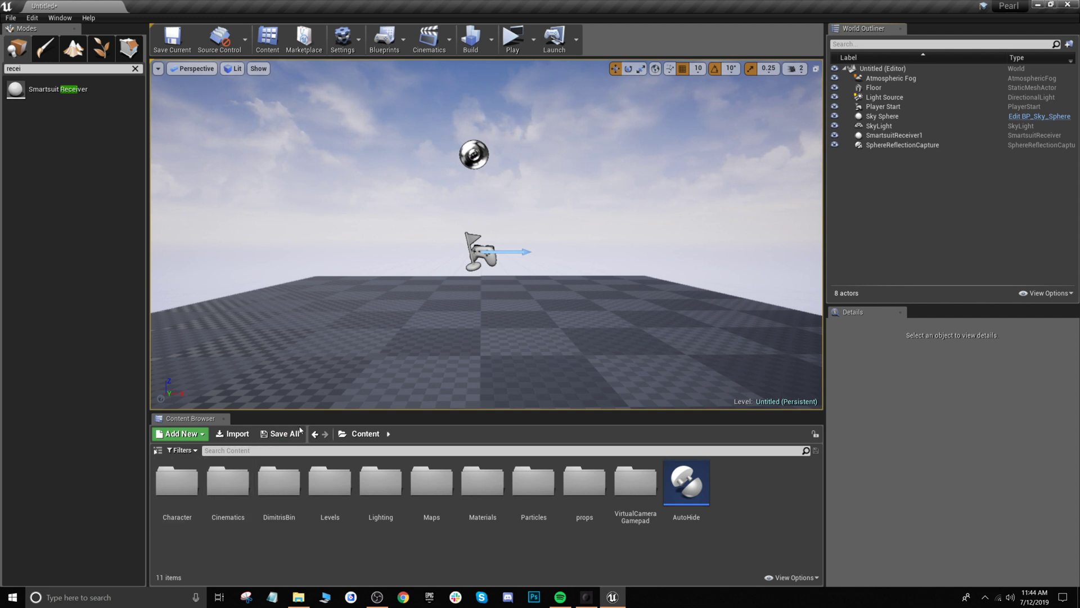
Place Pearl_Mesh from the Character folder in the level and convert it to a blueprint named Pearl_Mesh_Blueprint in that folder
double_click(183, 480)
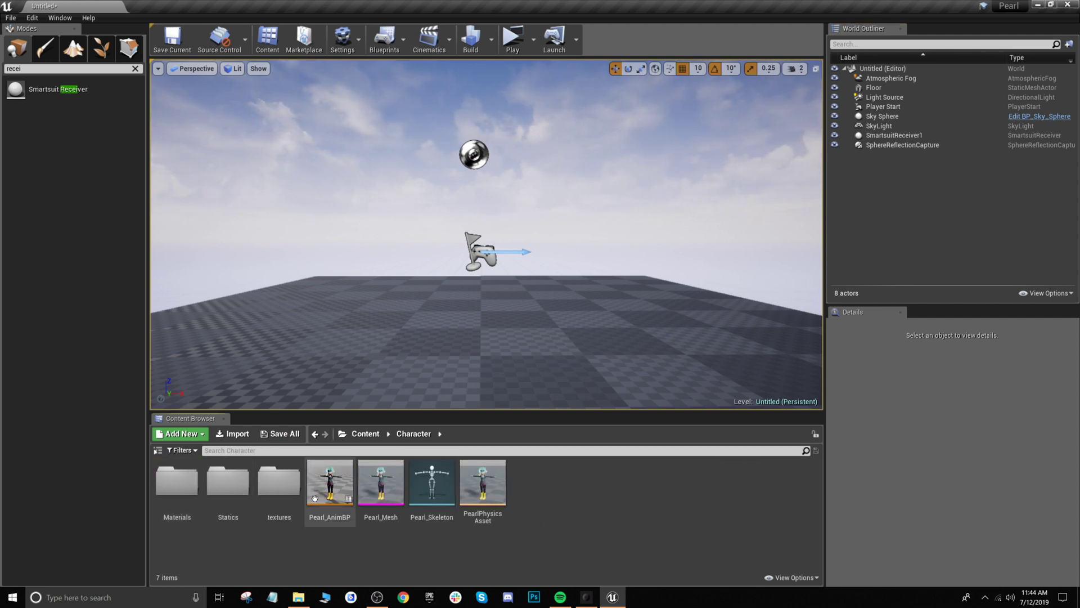
drag(381, 474, 497, 352)
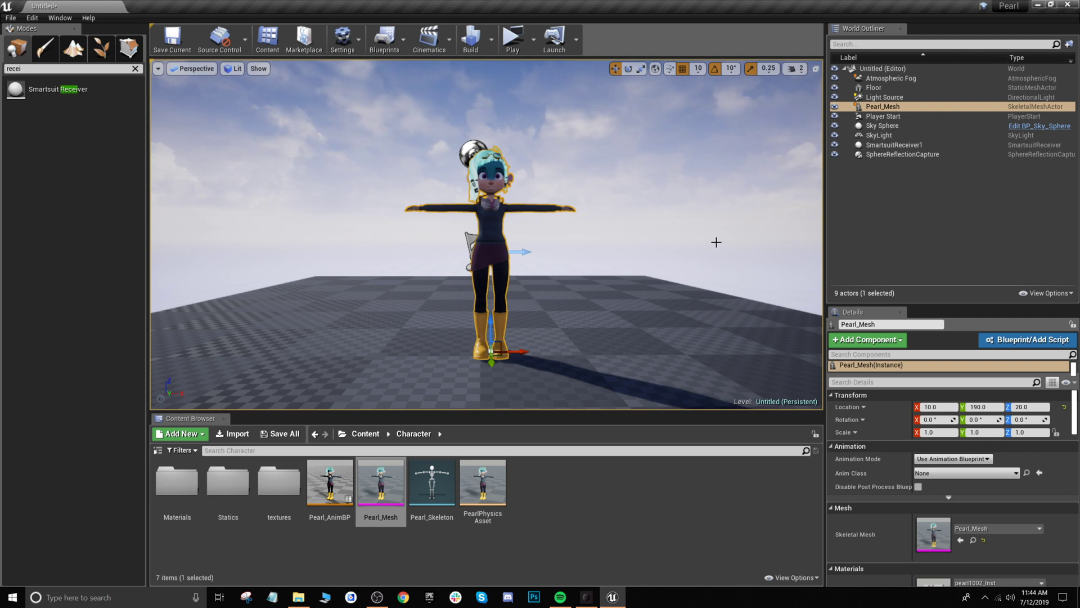
click(1017, 341)
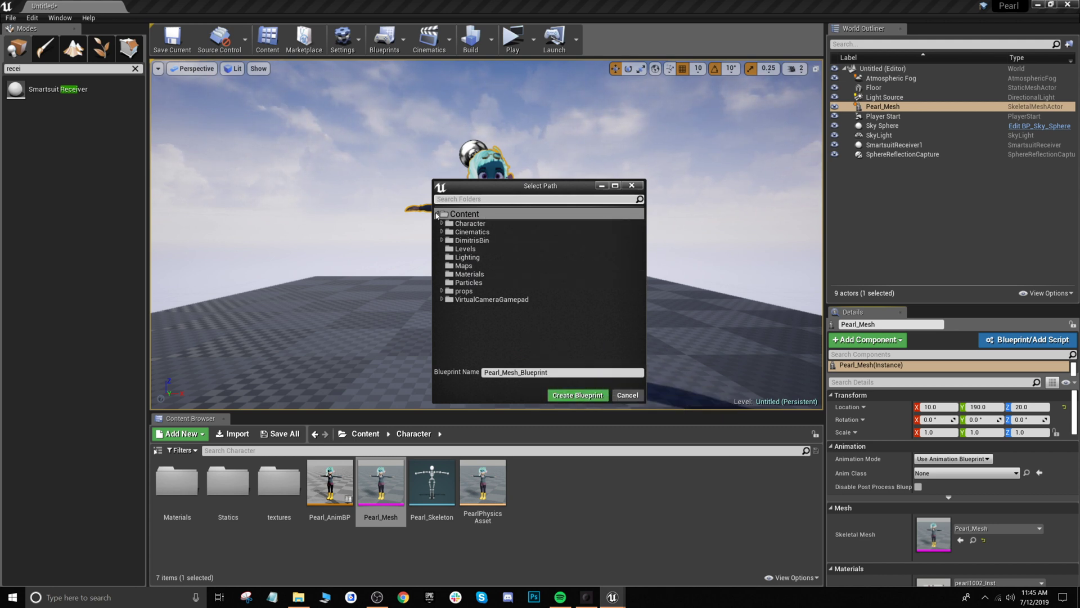
click(501, 223)
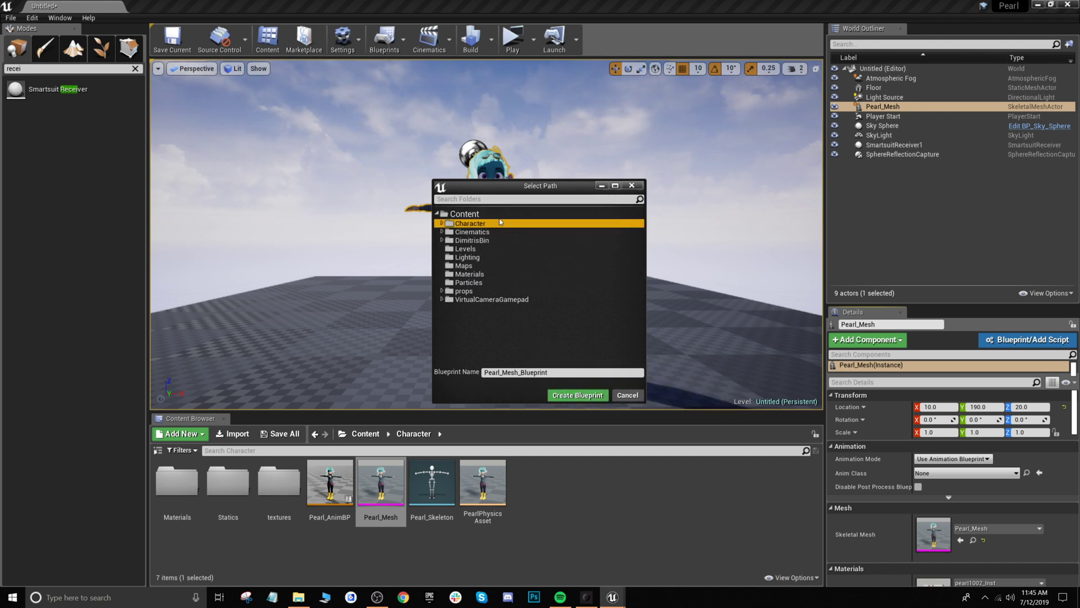
click(571, 396)
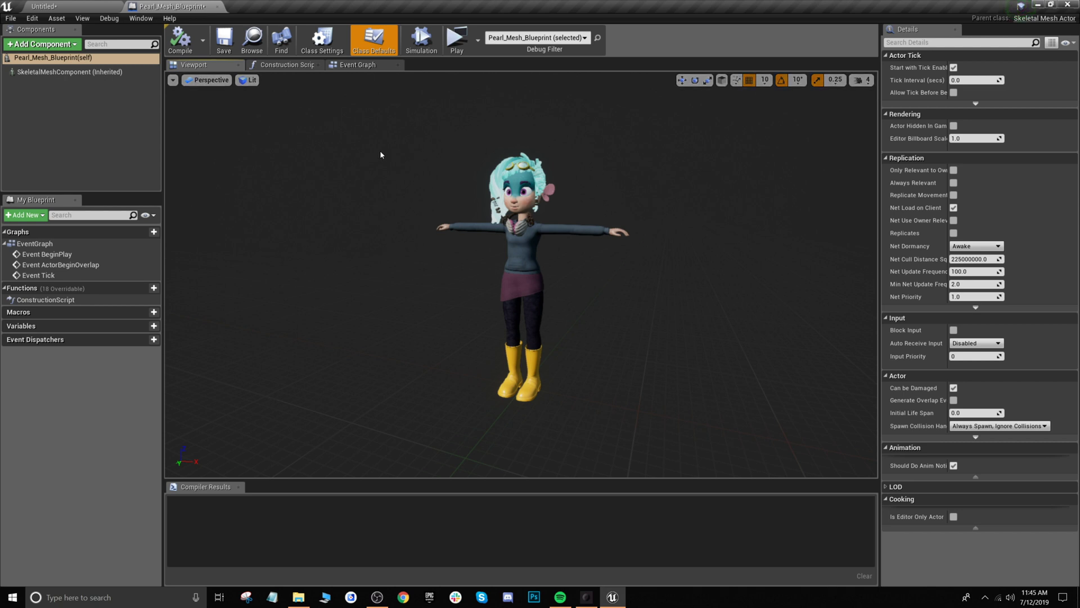
Add a Live Link component to the character blueprint and select it
click(53, 50)
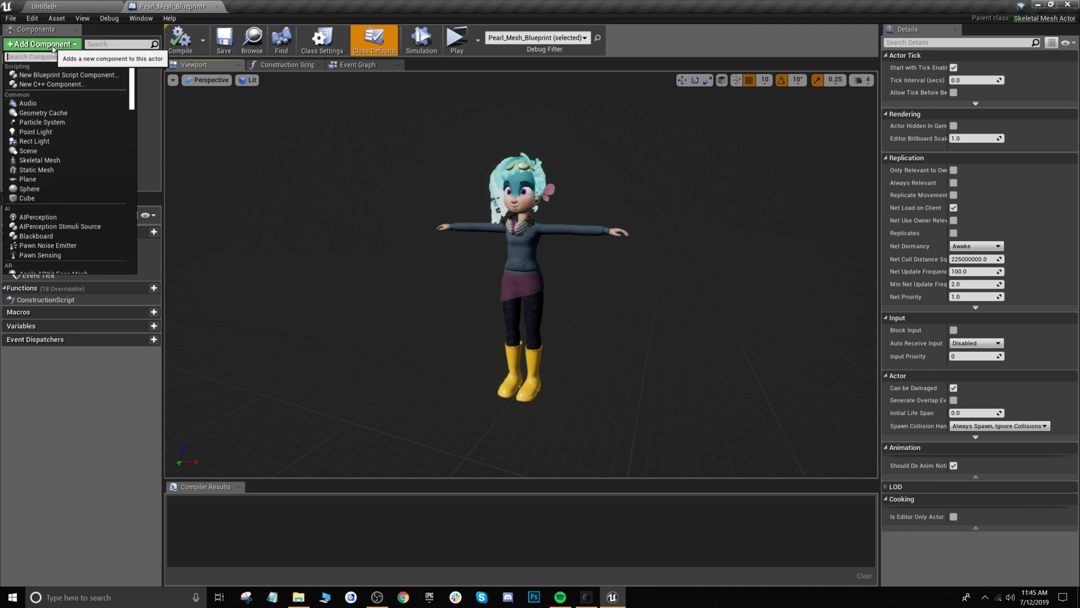
text(live)
key(Return)
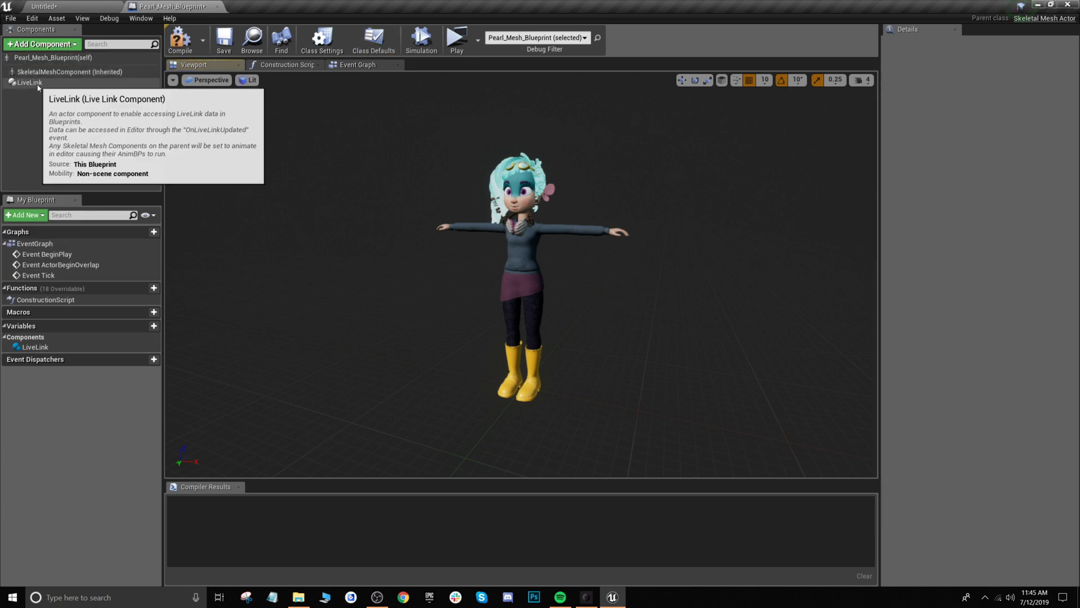
click(38, 85)
Create a new function in the blueprint and name it LiveLinkFaceNode
mouse_move(151, 290)
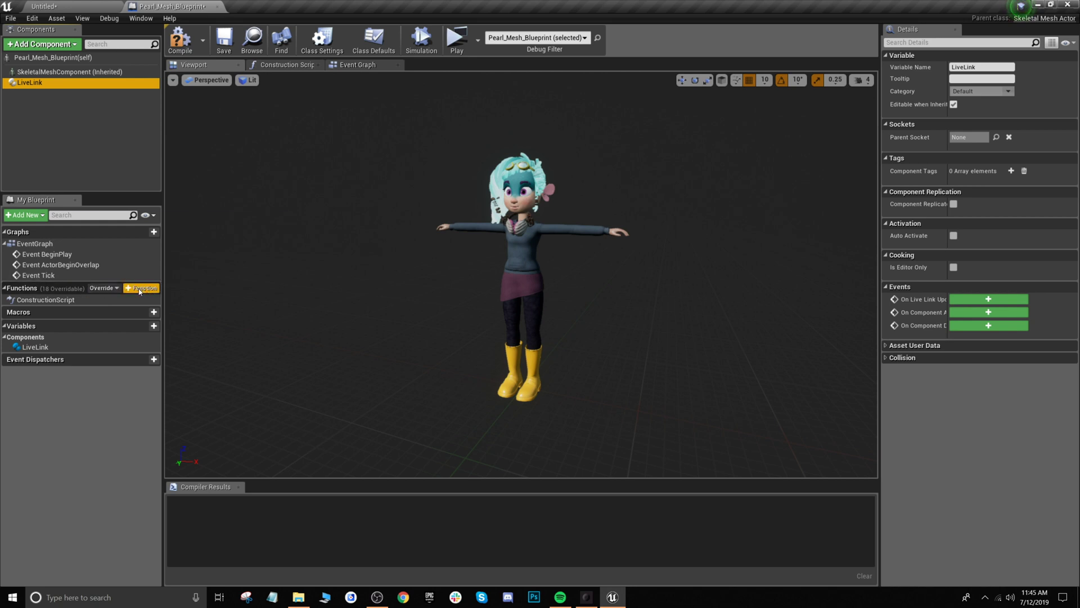
click(141, 288)
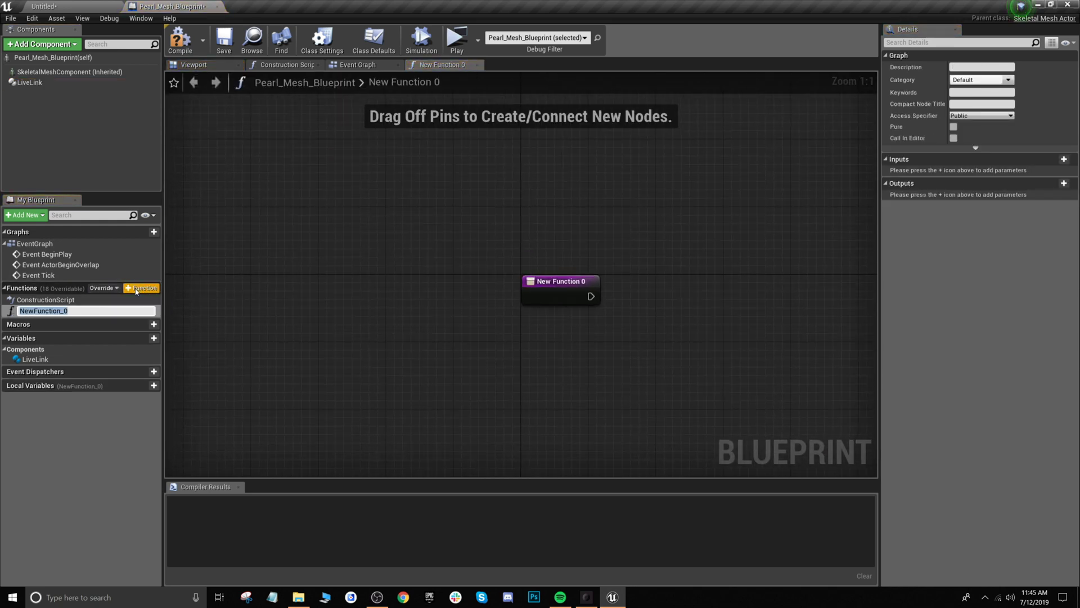
key(BackSpace)
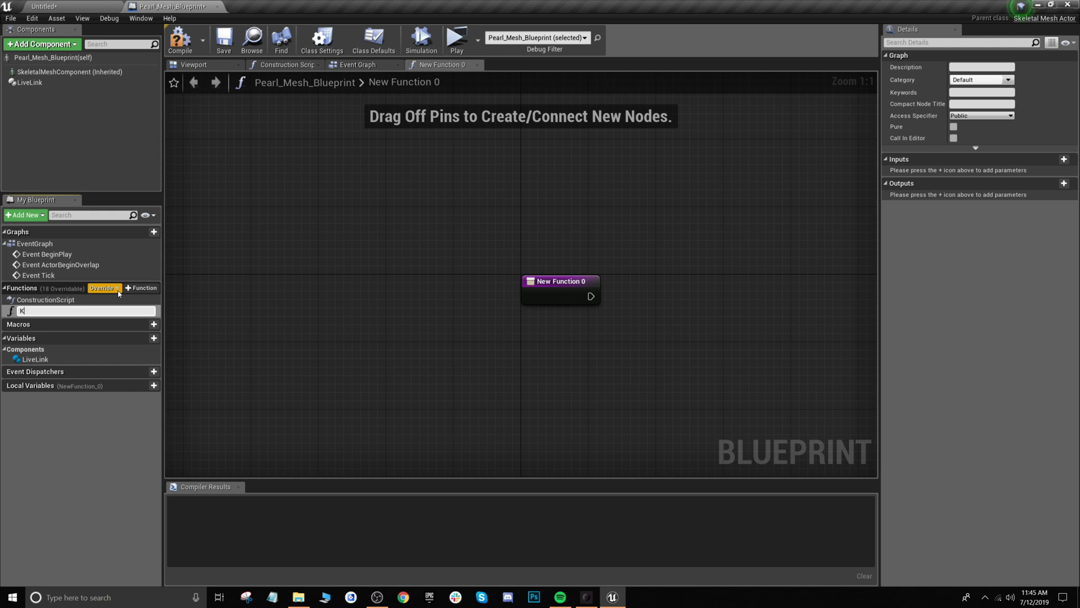
text(LiveLinkFaceNode)
key(Return)
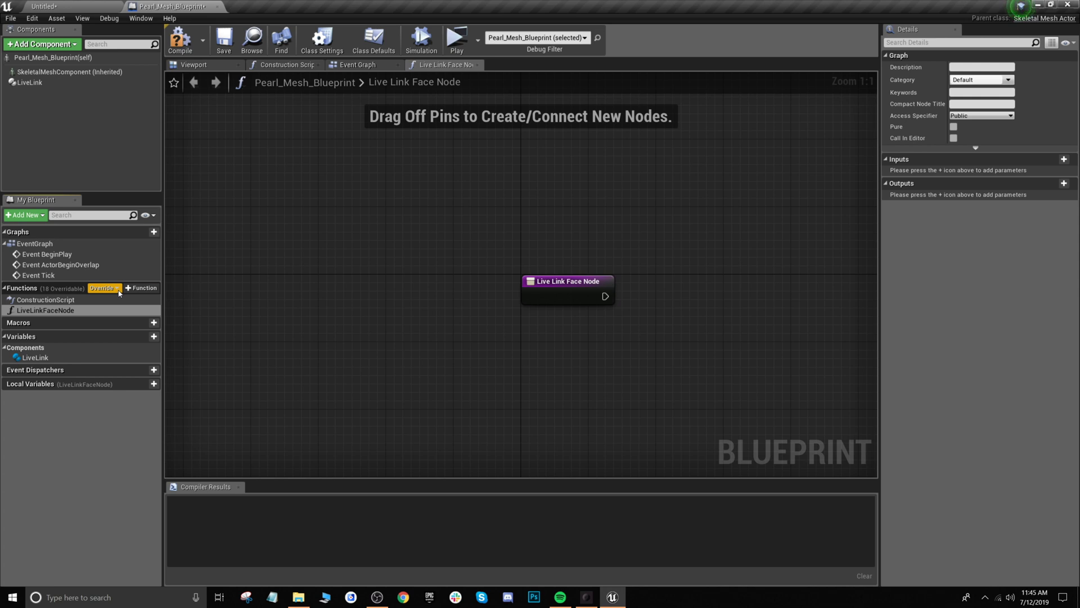
click(67, 313)
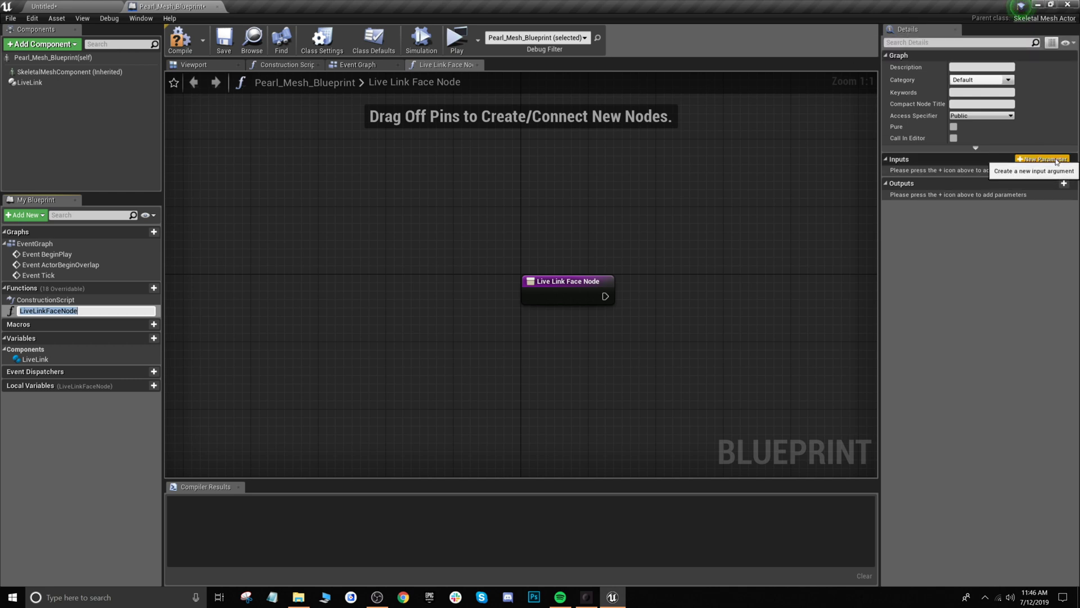
key(Return)
Add three input parameters to the LiveLinkFaceNode function
click(1048, 160)
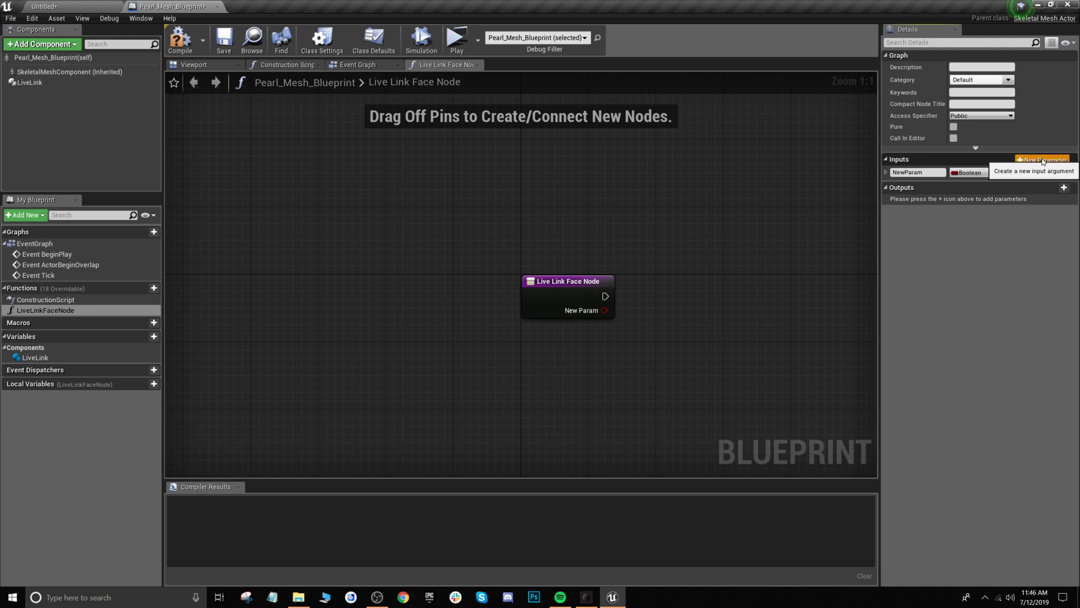
click(1048, 159)
click(1048, 159)
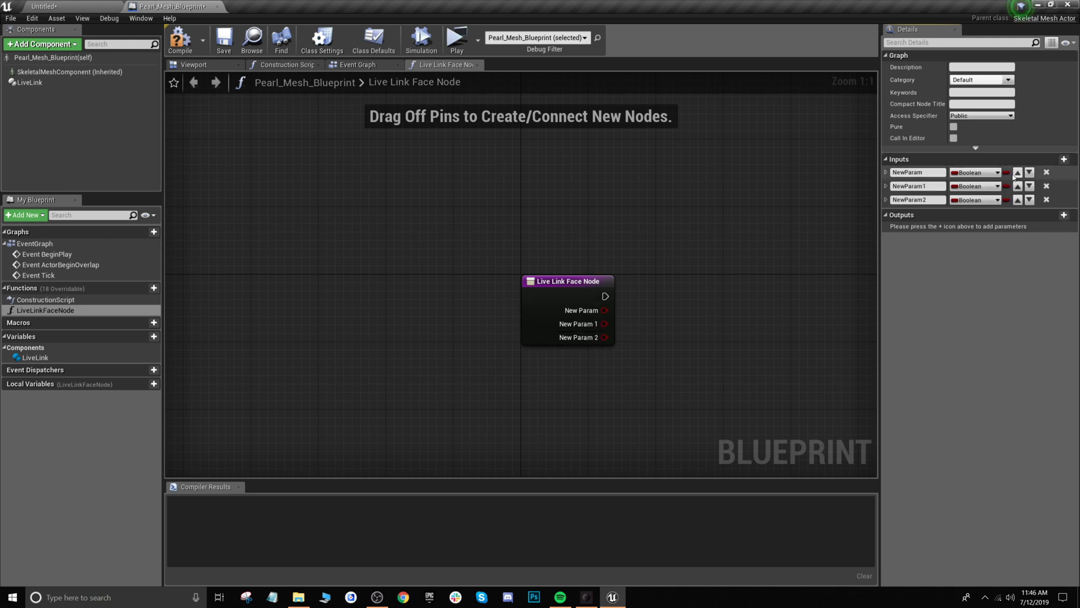
Rename the LiveLinkFaceNode function's three inputs to SubjectName, CurveName and Blendshape Name
click(922, 172)
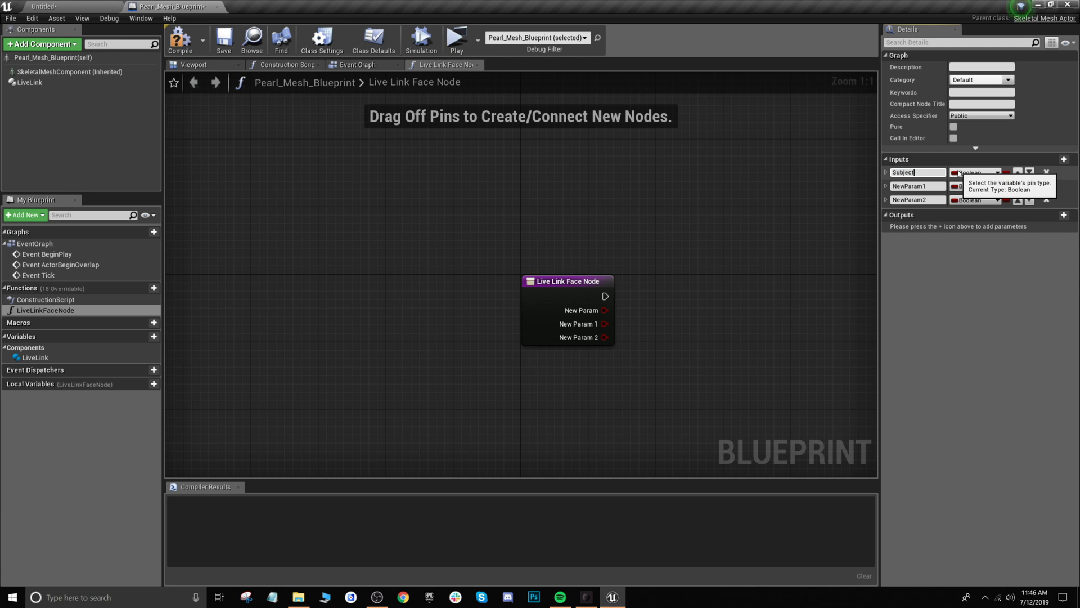
key(Return)
click(919, 187)
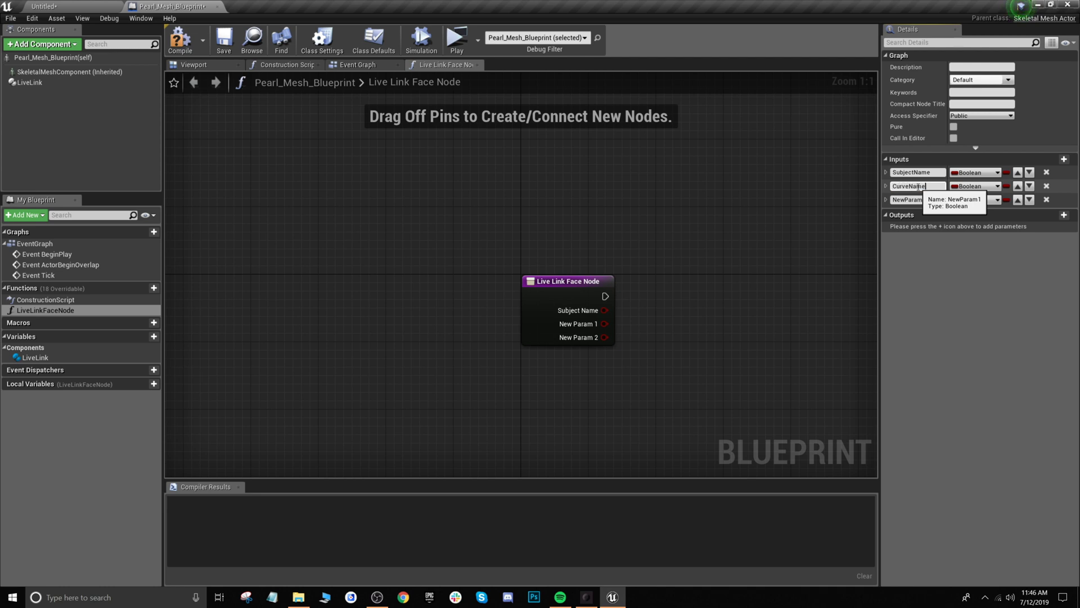
text(CurveName)
key(Return)
click(900, 200)
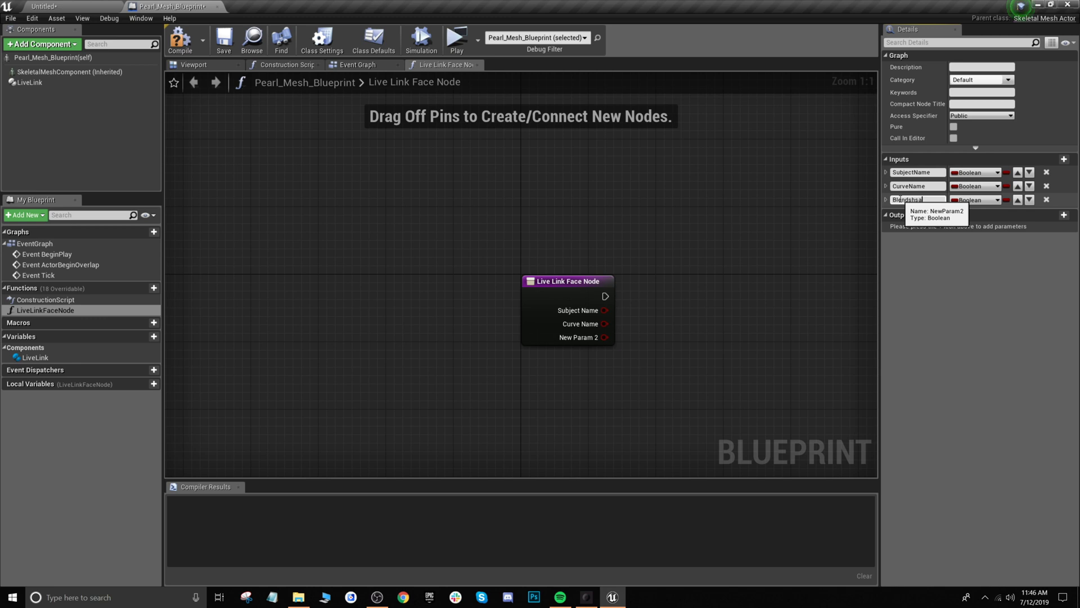
text(Blendshape Name)
key(Return)
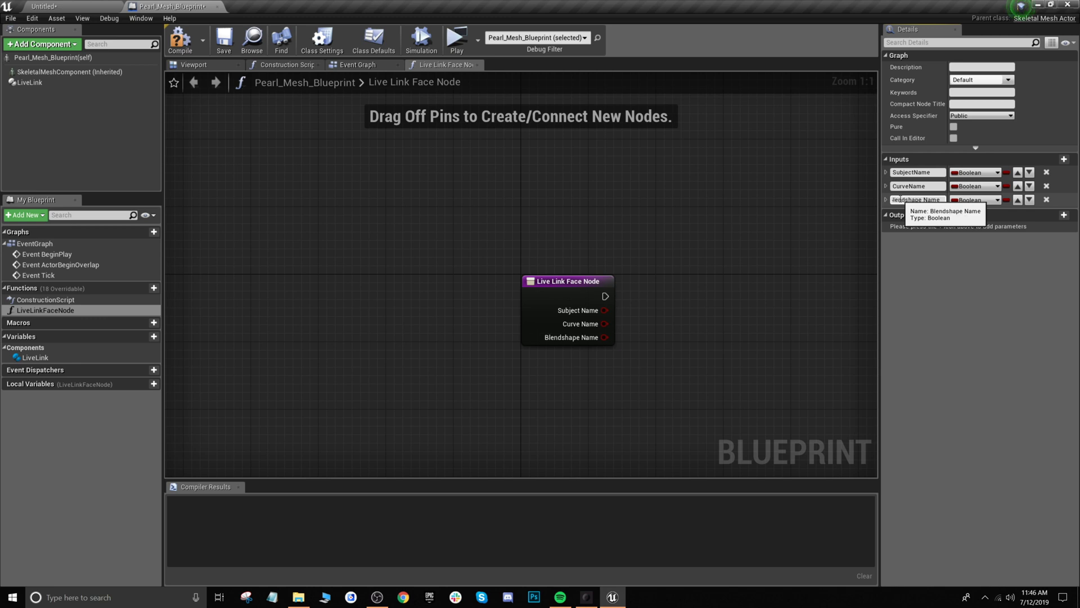
Set the type of the SubjectName, CurveName and Blendshape Name inputs to String
click(984, 173)
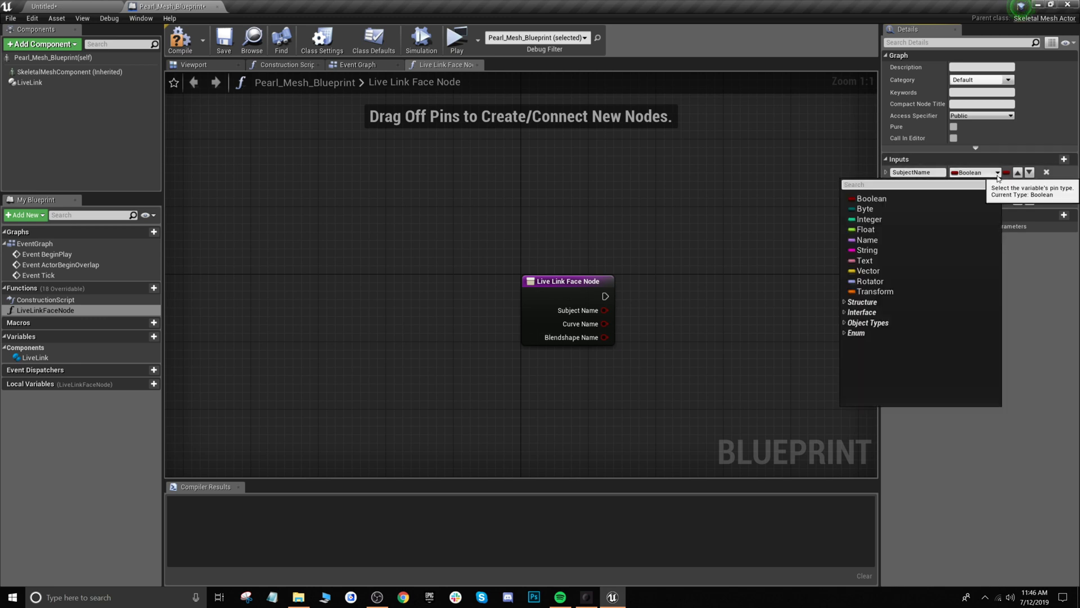
click(867, 249)
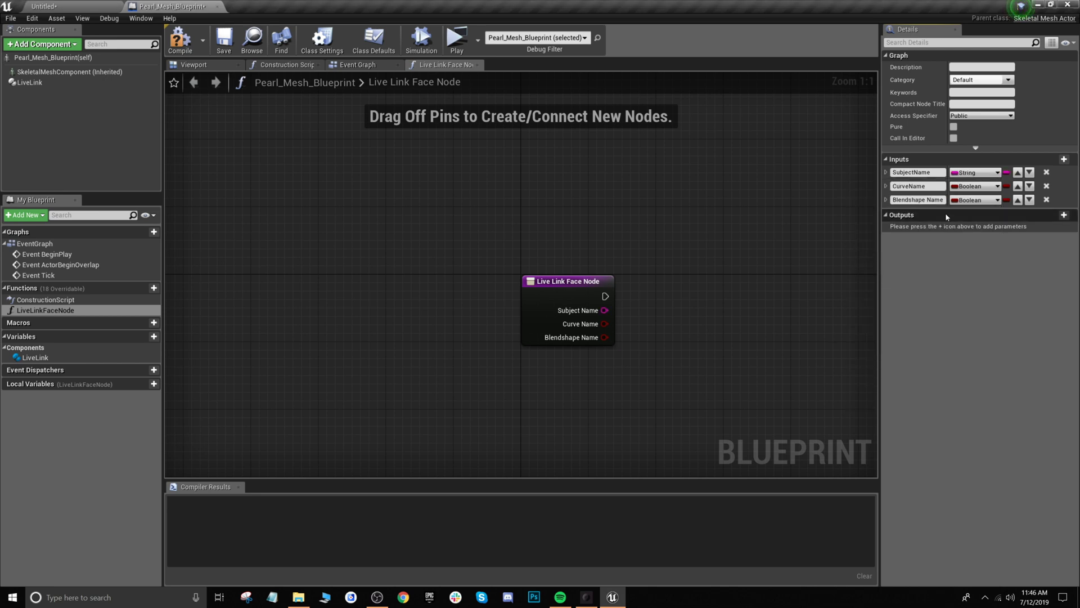
click(974, 187)
click(867, 263)
click(969, 200)
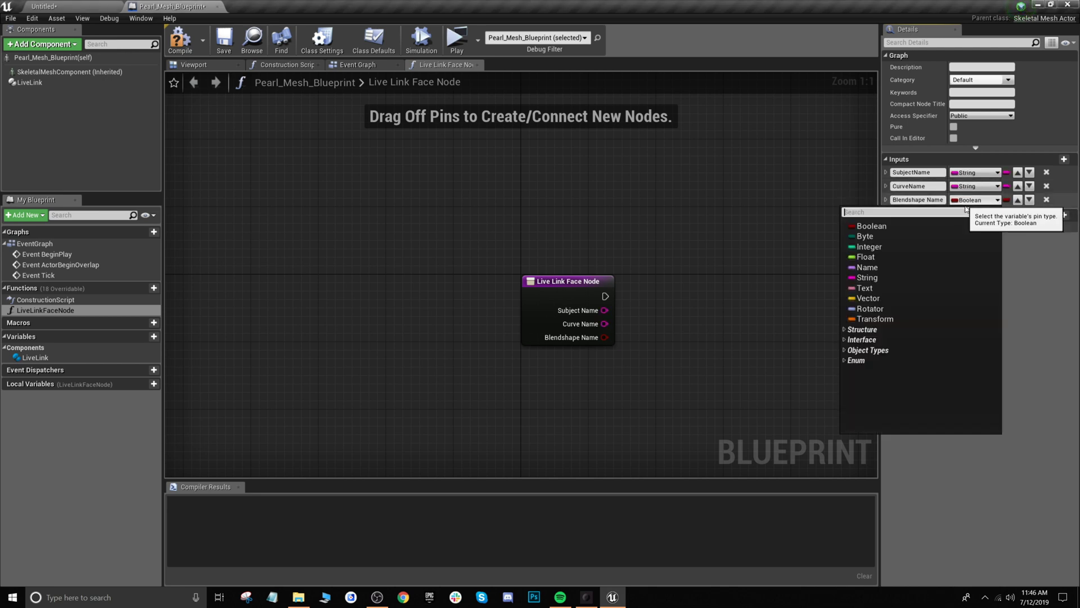
click(868, 278)
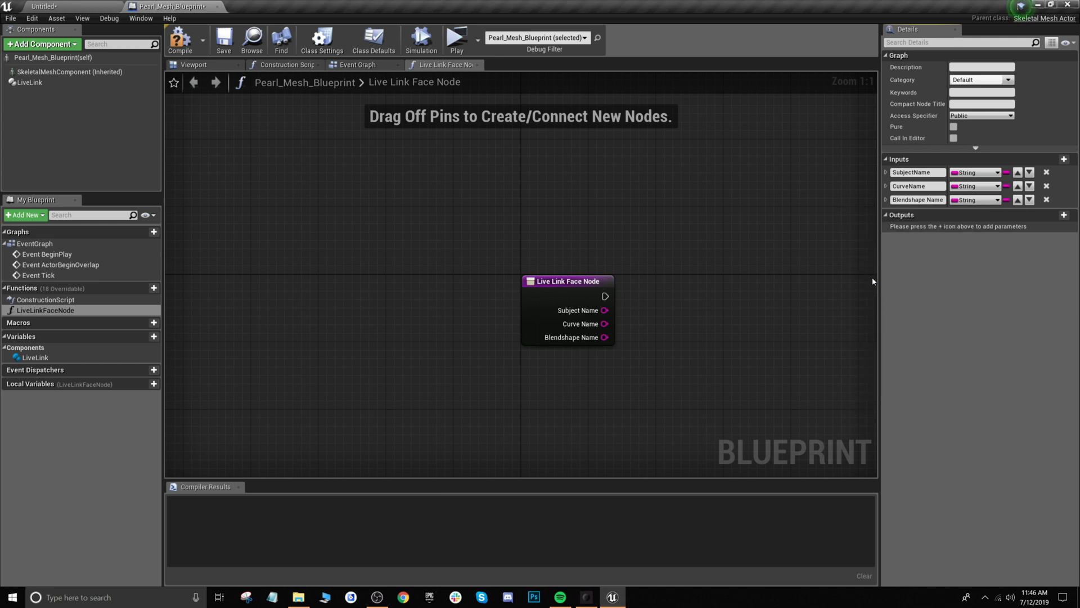
Add a Get Subject Data (LiveLink) node from the function's execution output and place it above the entry node
right_drag(782, 281, 462, 214)
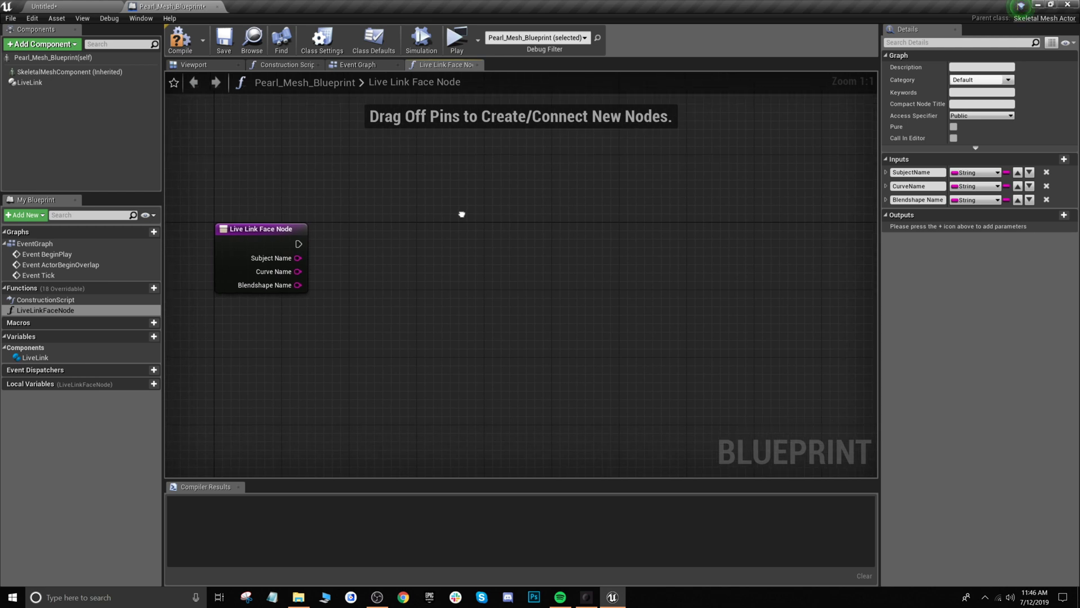
right_drag(357, 191, 366, 205)
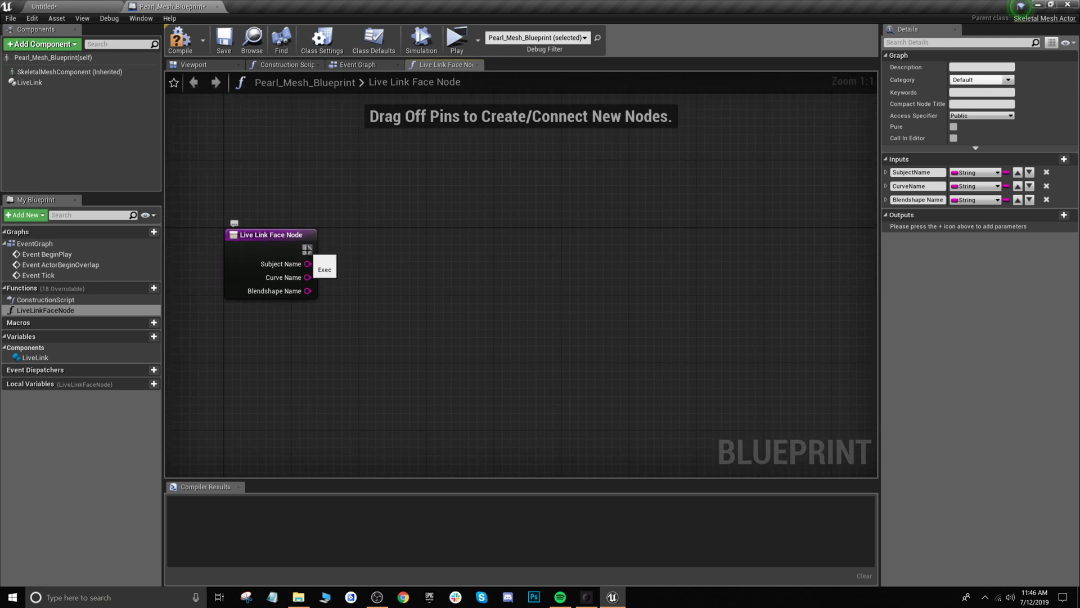
drag(307, 250, 417, 219)
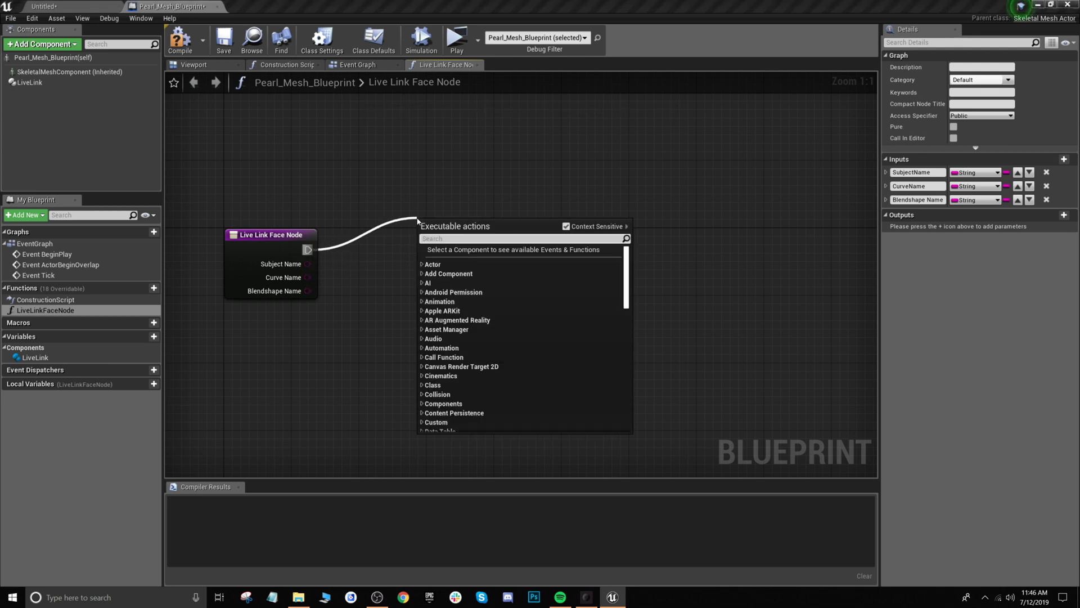
text(Ge)
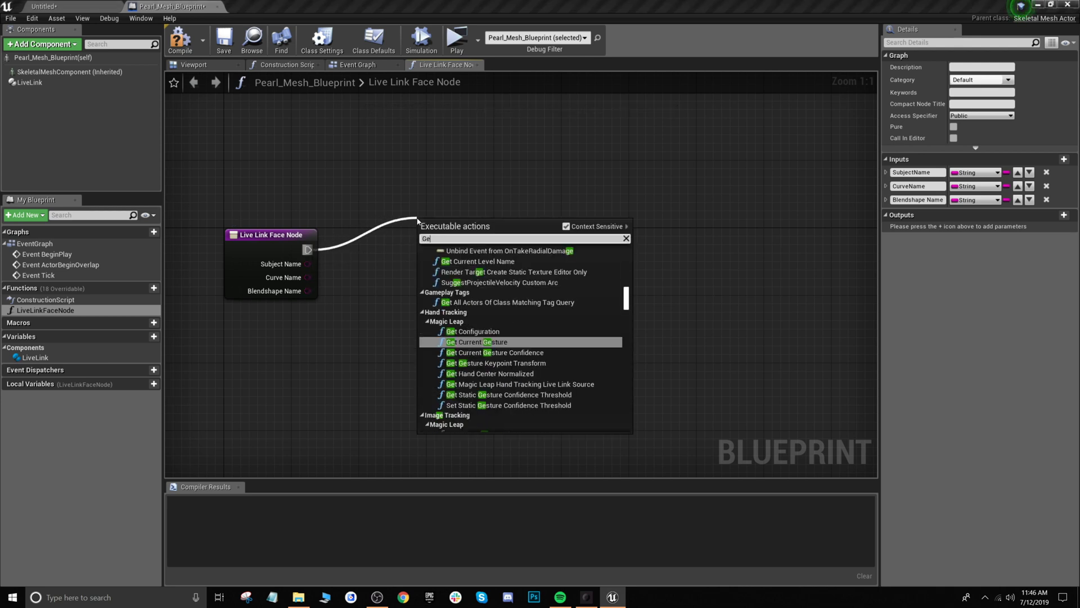
text(t SubjectDat)
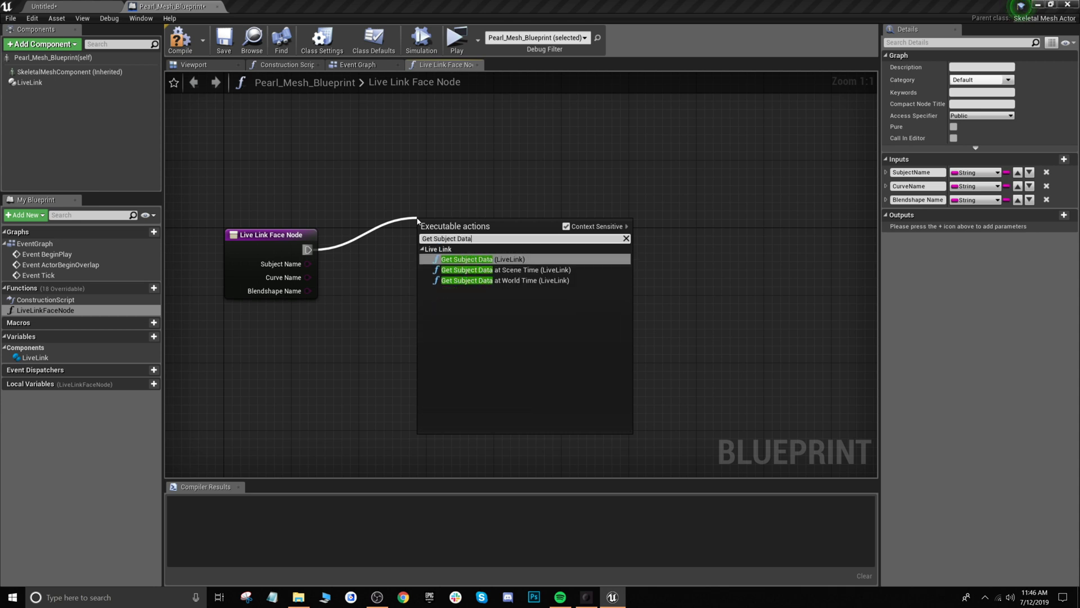
text(a)
click(505, 258)
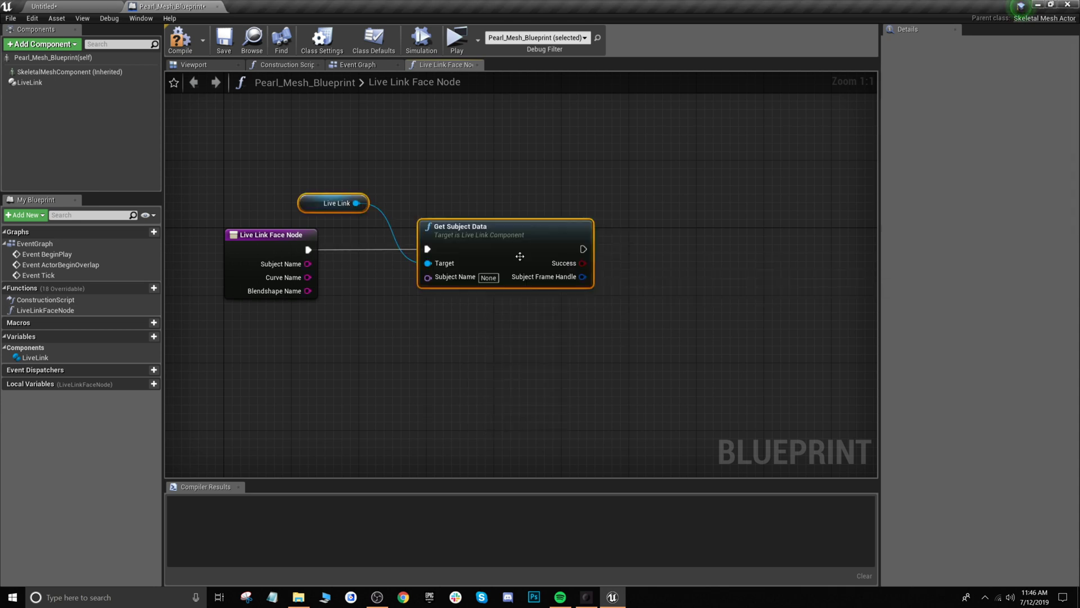
drag(502, 228, 470, 93)
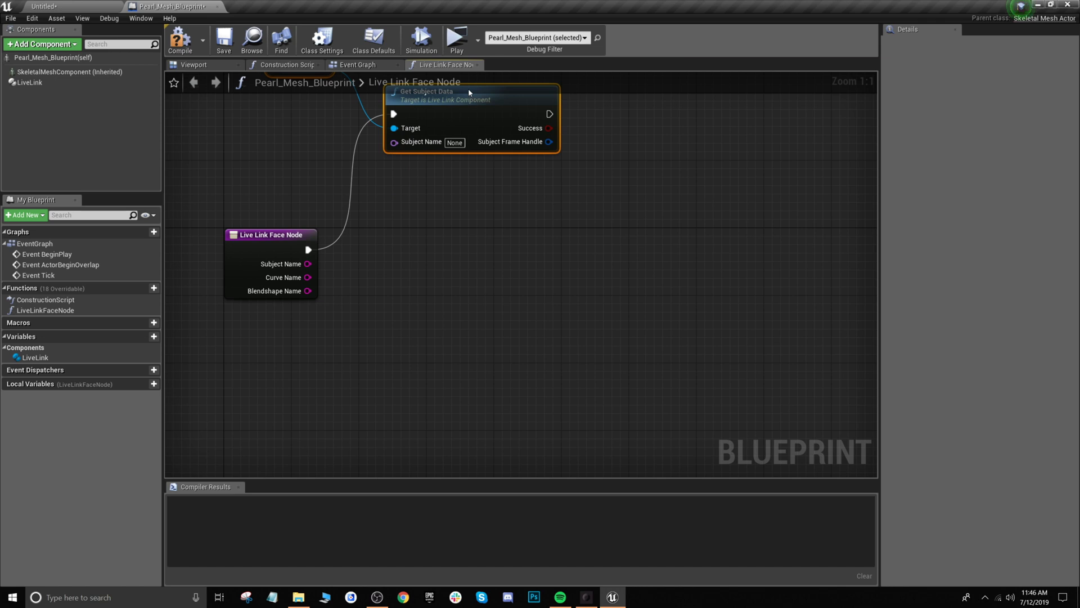
right_drag(443, 276, 401, 377)
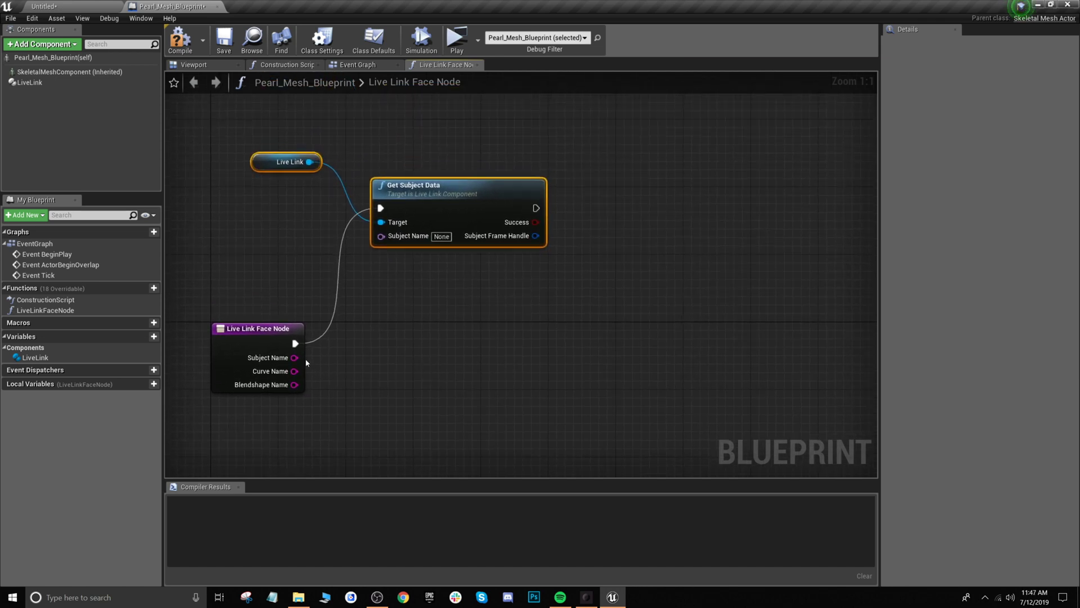
Connect Subject Name to Get Subject Data's Subject Name through a string-to-name conversion, and make two copies of the conversion node
drag(294, 358, 381, 238)
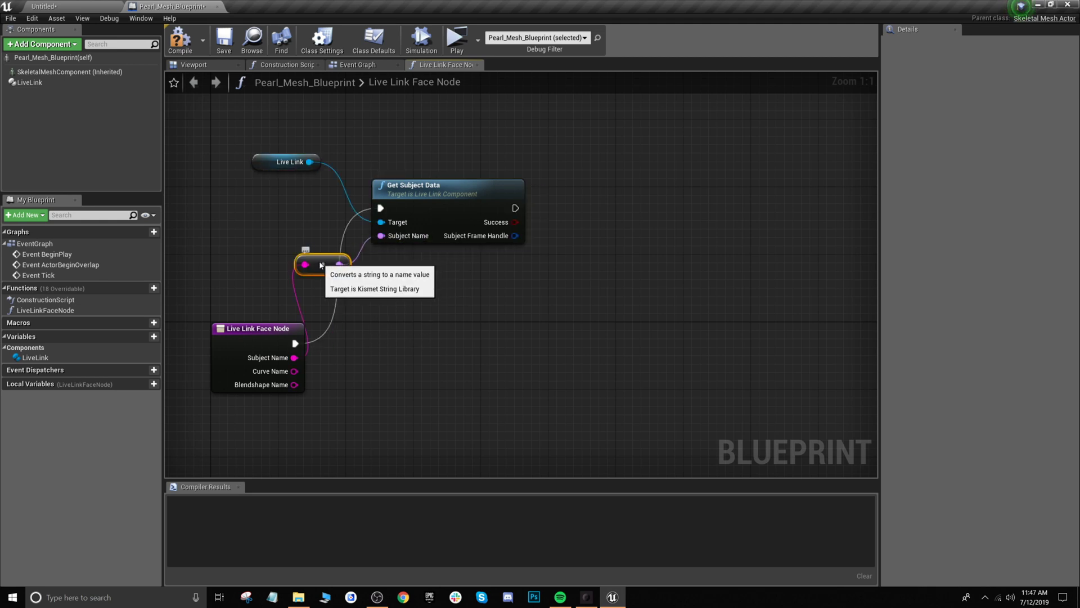
drag(357, 275, 391, 297)
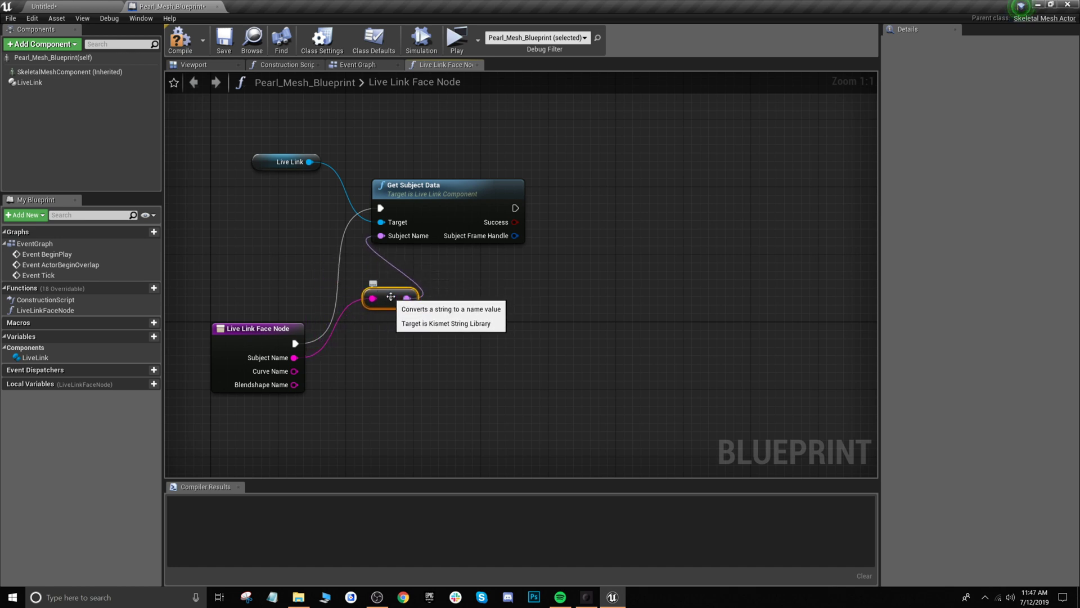
key(ctrl+c)
click(459, 308)
key(ctrl+v)
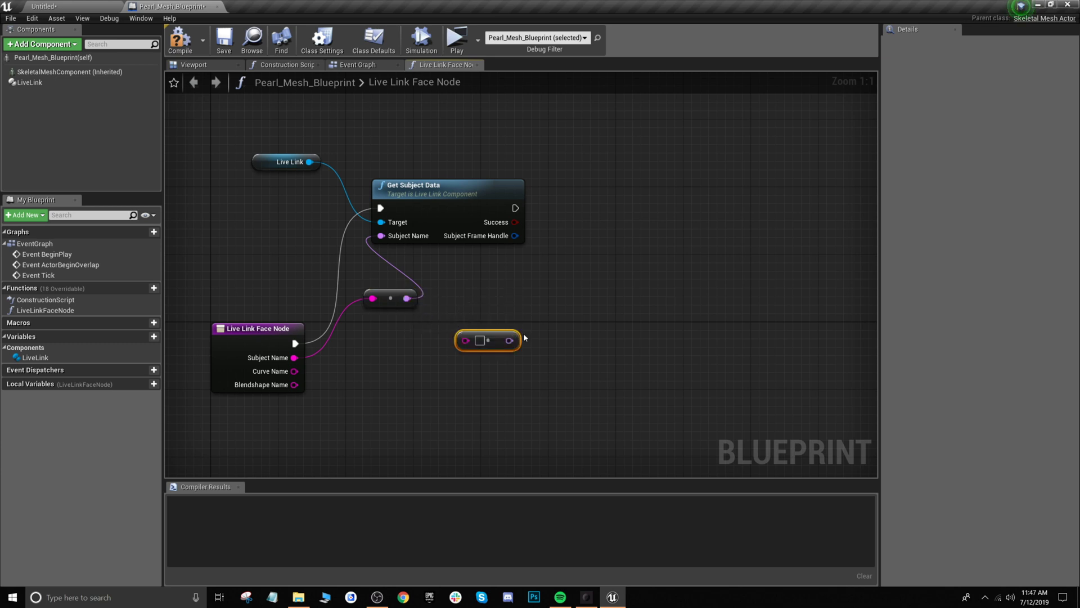
key(ctrl+v)
drag(387, 298, 327, 265)
Stack the two copied conversion nodes beside the entry node and connect Curve Name to one and Blendshape Name to the other
right_drag(377, 374, 350, 314)
drag(448, 275, 420, 283)
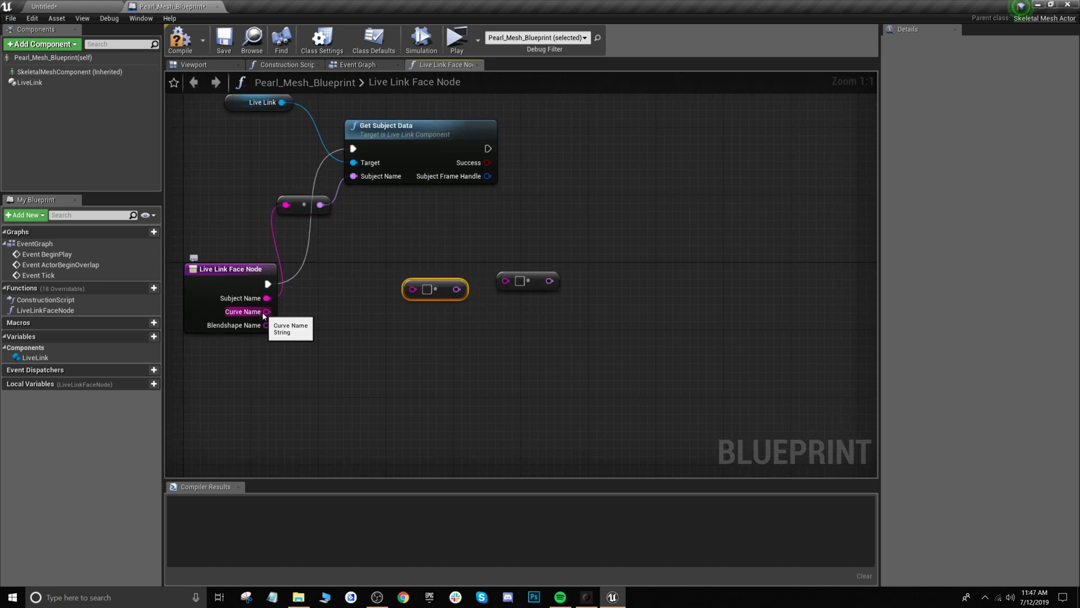
drag(267, 311, 412, 289)
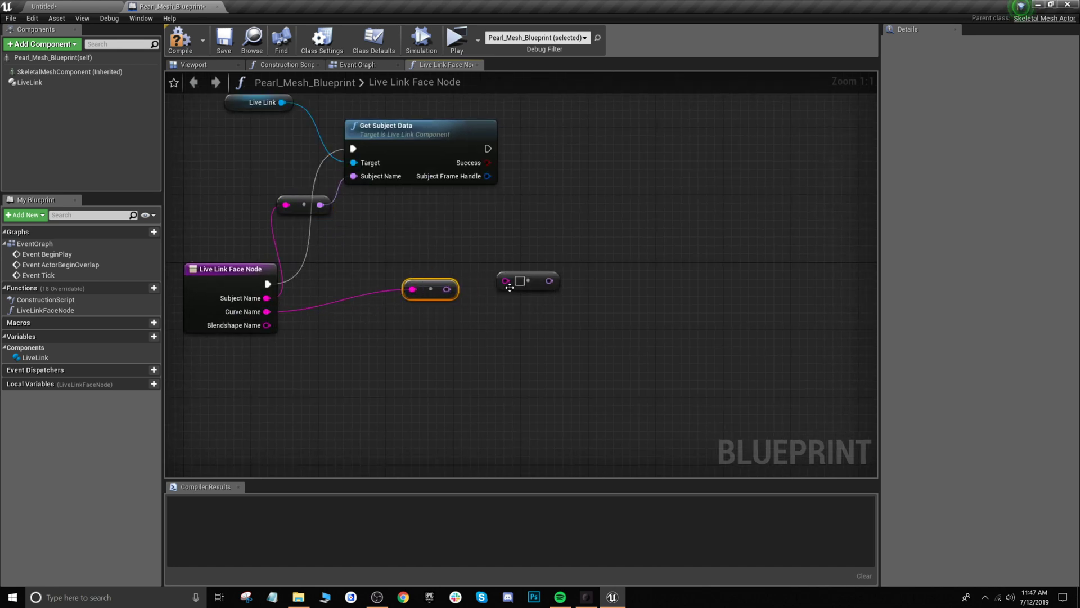
drag(537, 286, 444, 354)
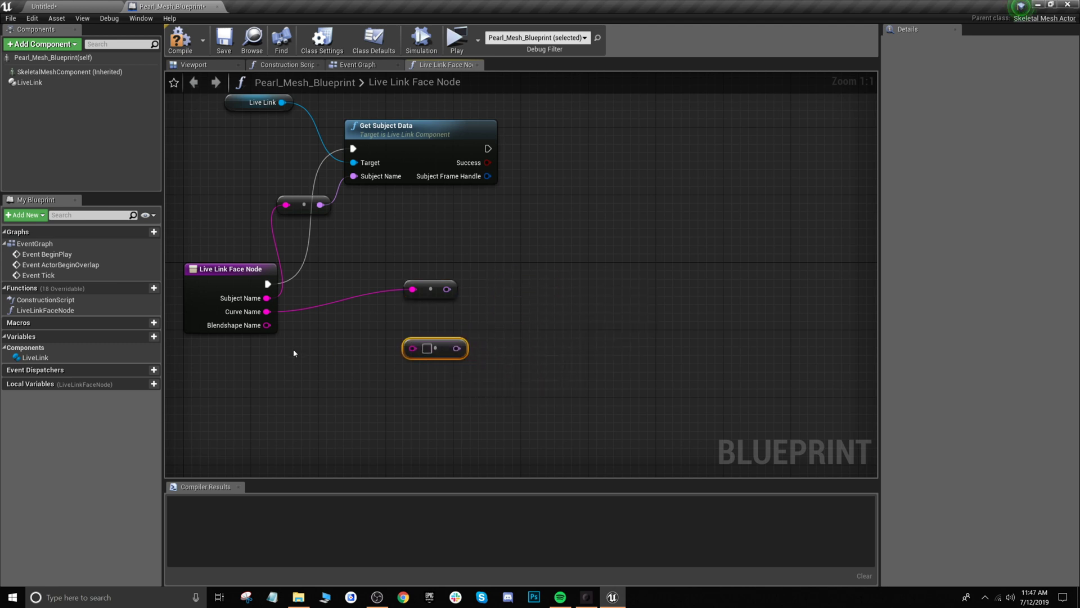
drag(267, 325, 409, 346)
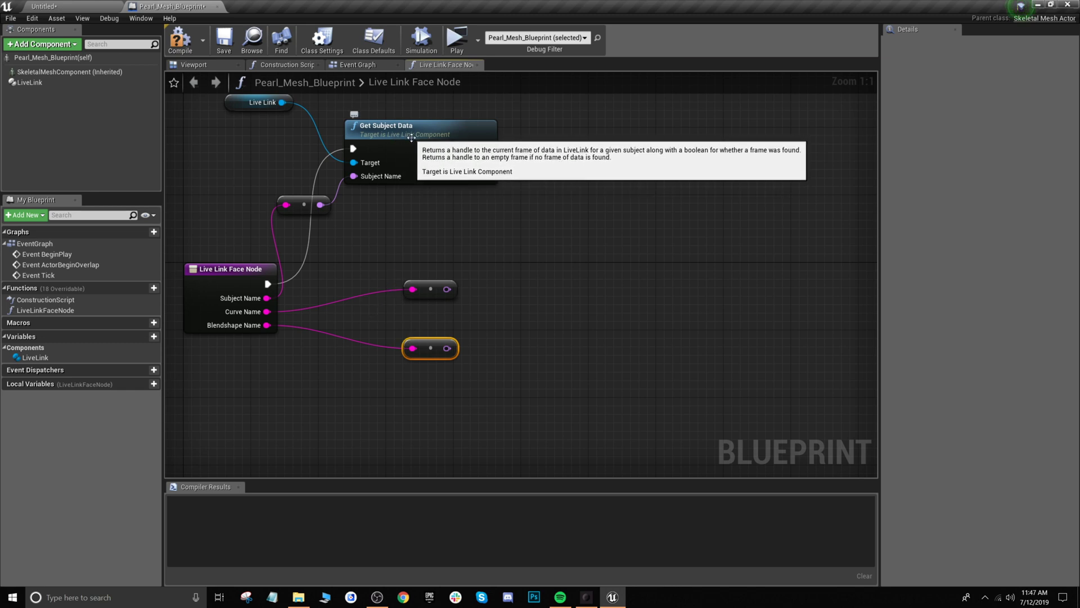
Add a Get Curves node from the Subject Frame Handle output and a map Find node from its Curves output
drag(474, 178, 575, 166)
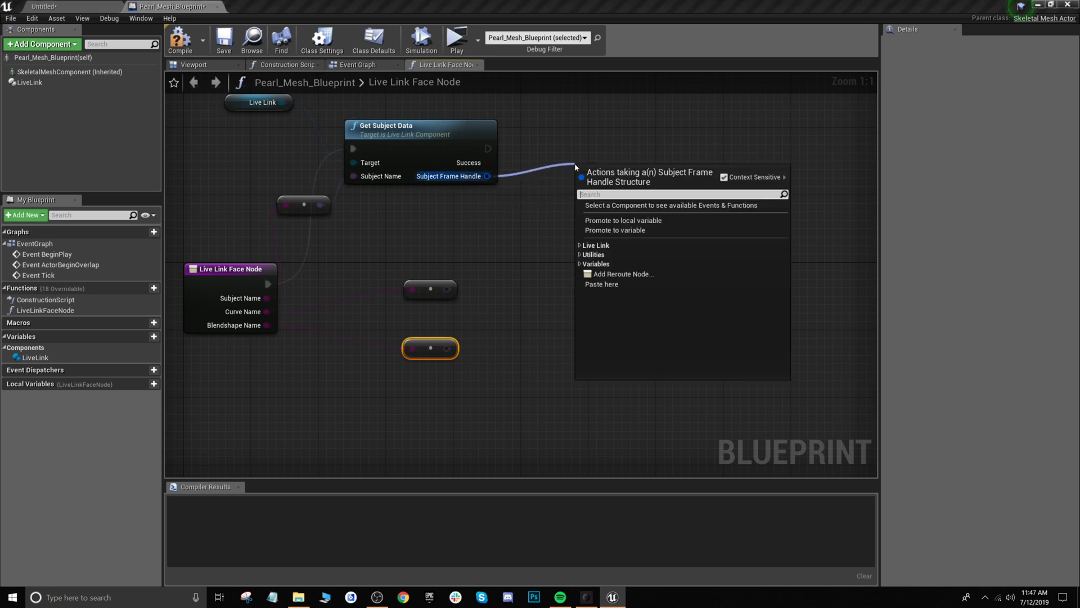
text(Get C)
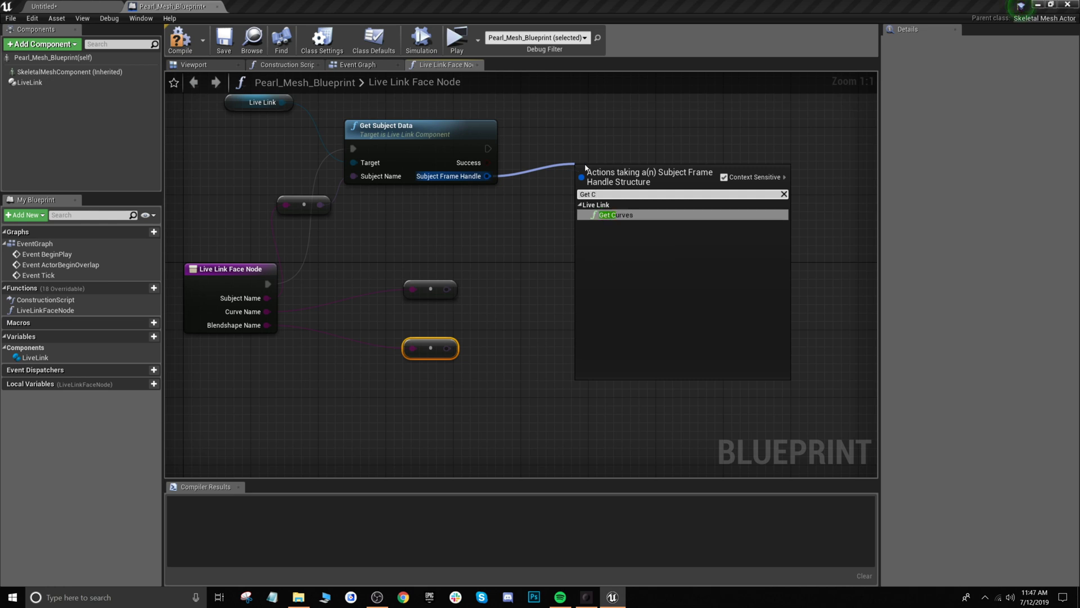
click(643, 215)
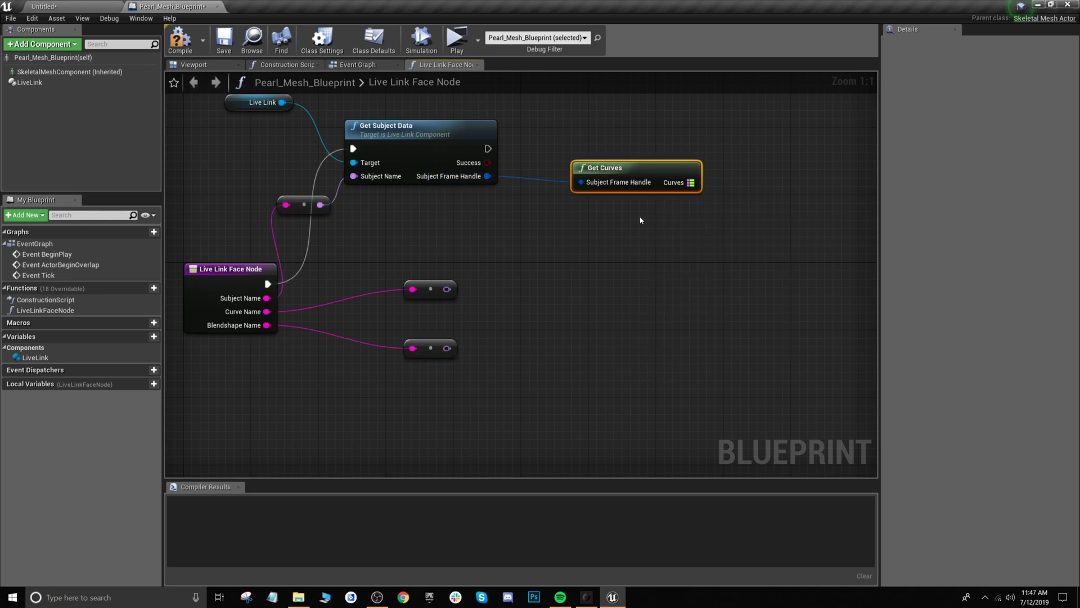
drag(691, 182, 777, 190)
text(Fin)
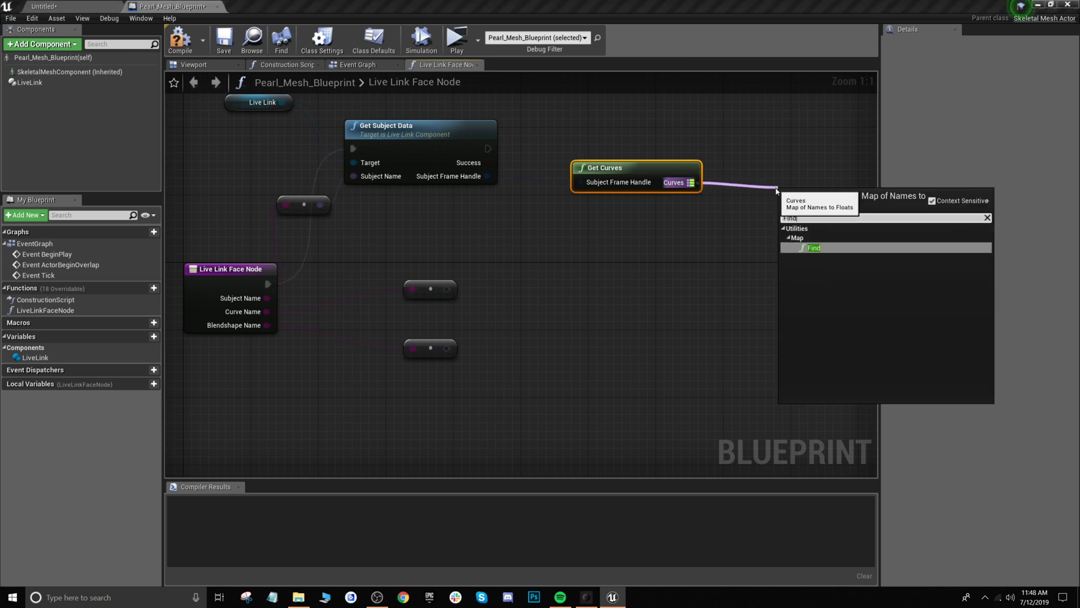
text(d)
click(816, 248)
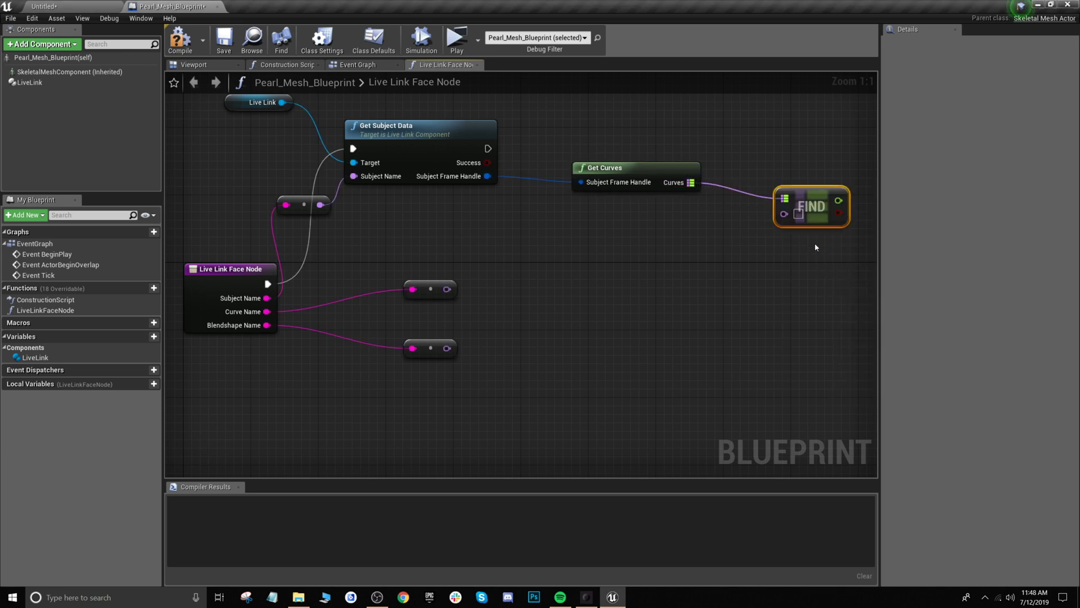
Add a float / float node to the Find node's value output with a divisor of 100
right_drag(816, 247, 650, 238)
drag(606, 230, 709, 234)
text(float/)
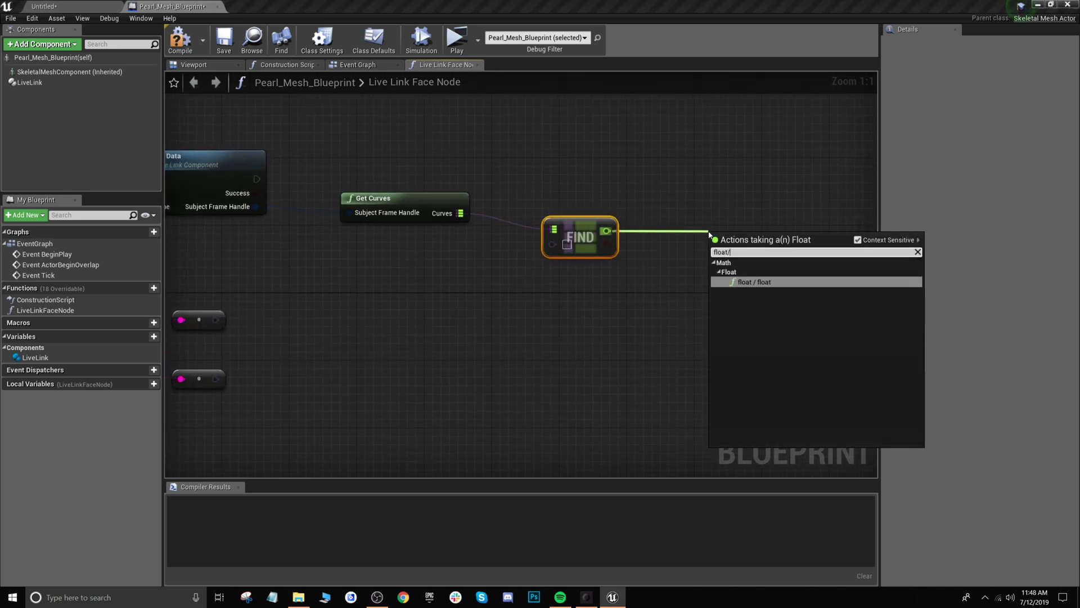
click(753, 282)
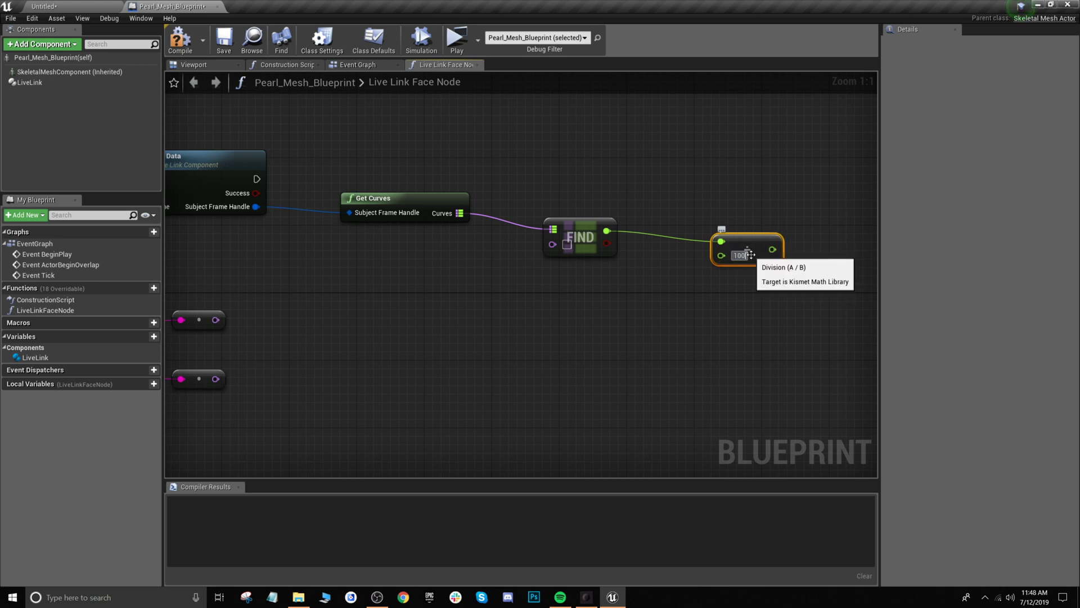
click(751, 255)
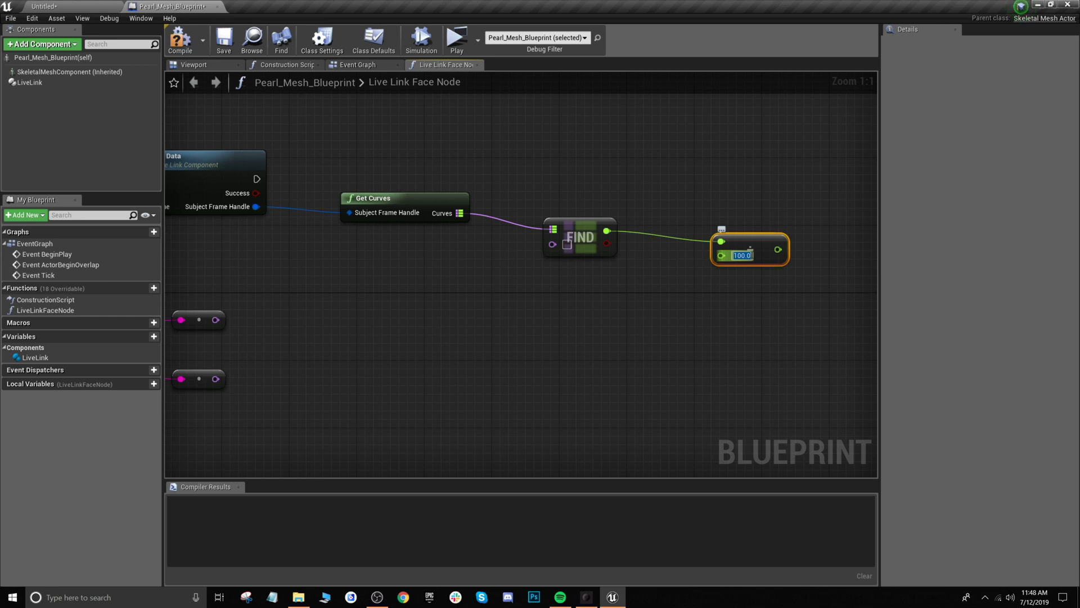
Add a Set Morph Target node for the skeletal mesh component with the division result as its Value, and arrange both nodes clear of the division node
right_drag(810, 280, 710, 253)
drag(688, 236, 773, 263)
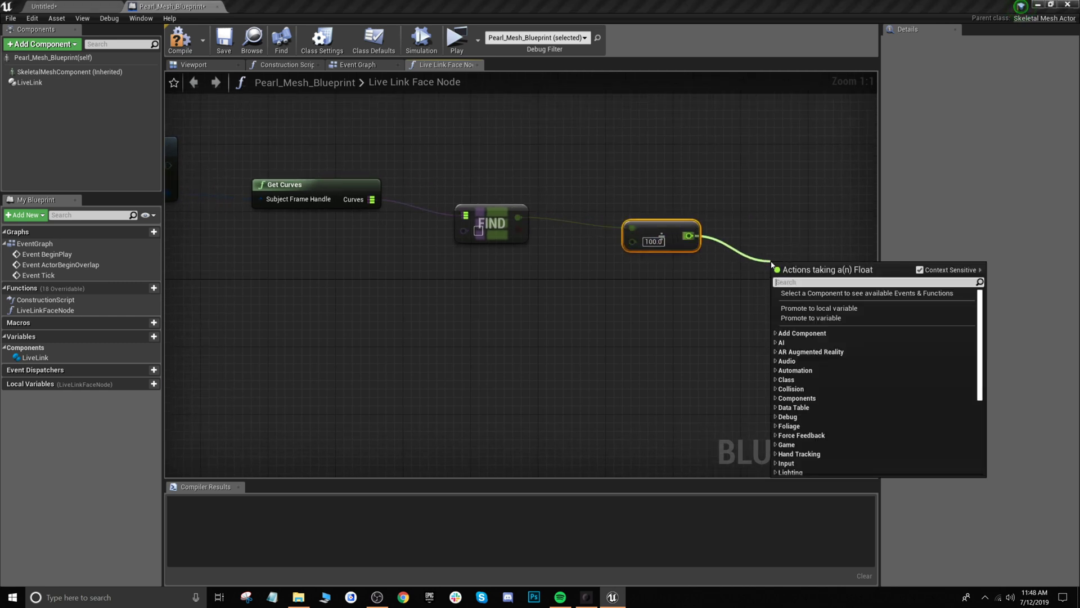
text(Set Mor)
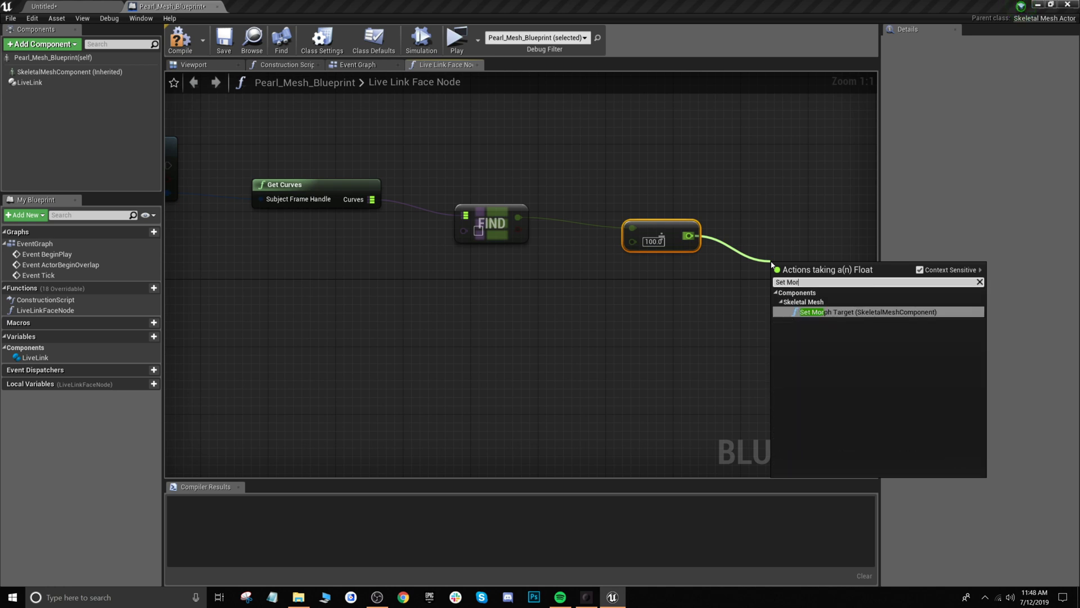
click(883, 319)
right_drag(688, 382, 615, 374)
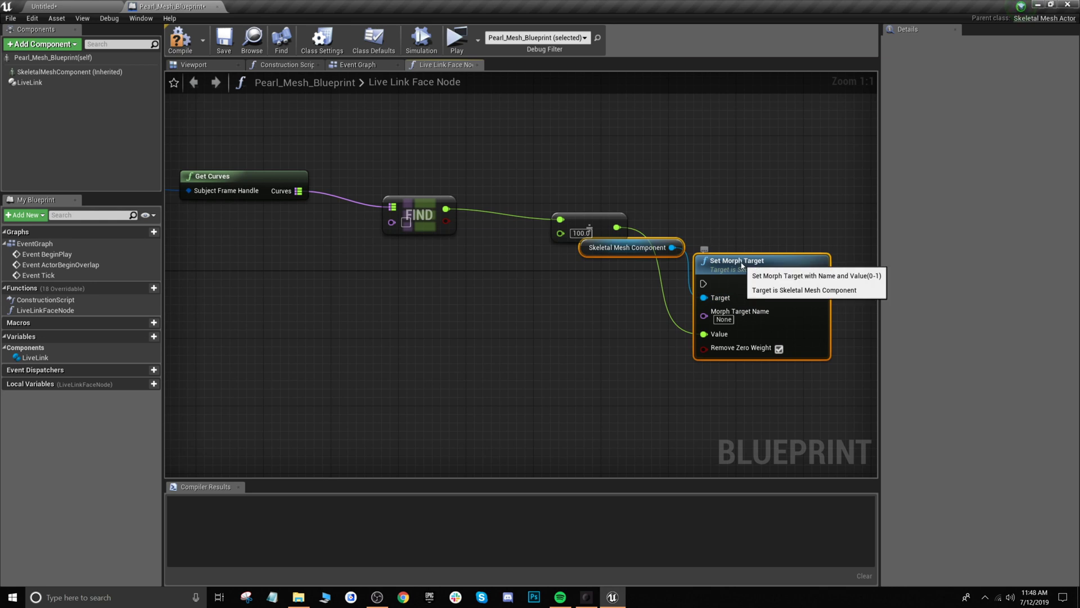
drag(742, 266, 733, 258)
drag(666, 238, 704, 195)
click(593, 325)
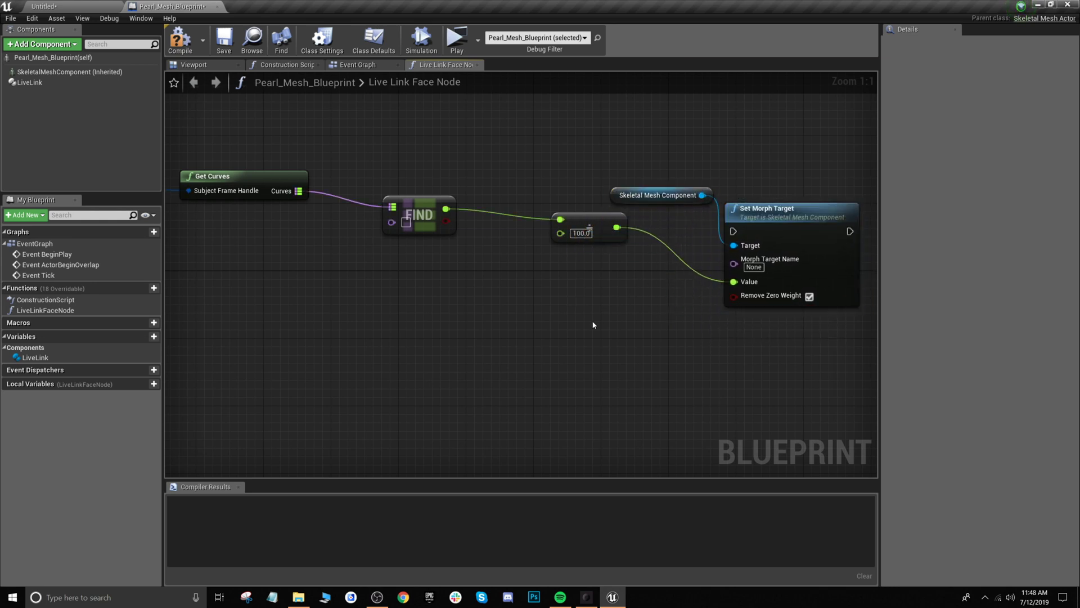
Connect the execution output of Get Subject Data to the execution input of Set Morph Target
right_drag(451, 282, 759, 328)
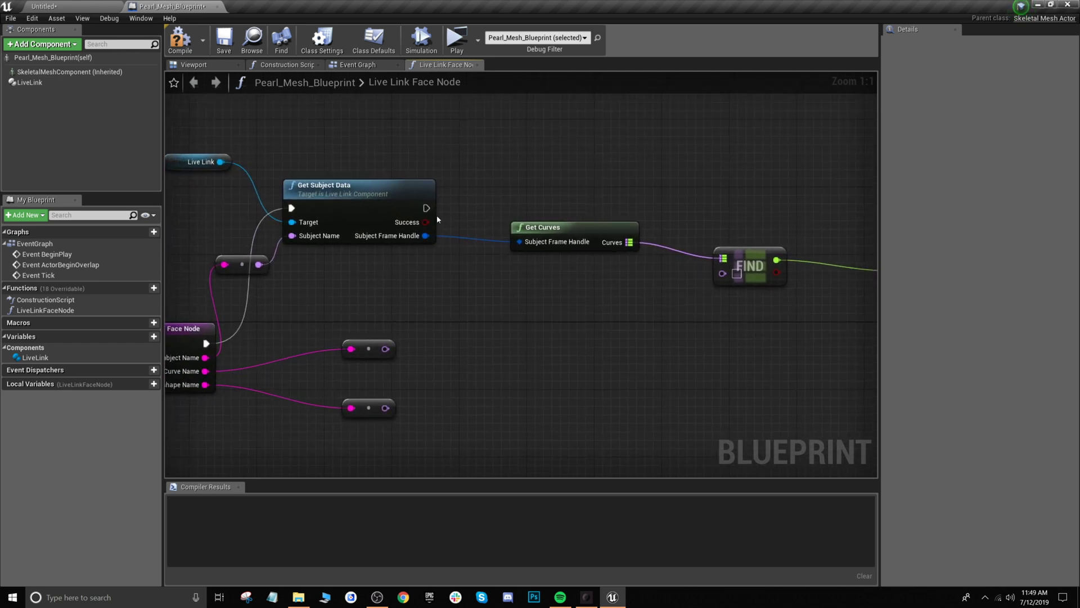
drag(425, 208, 629, 283)
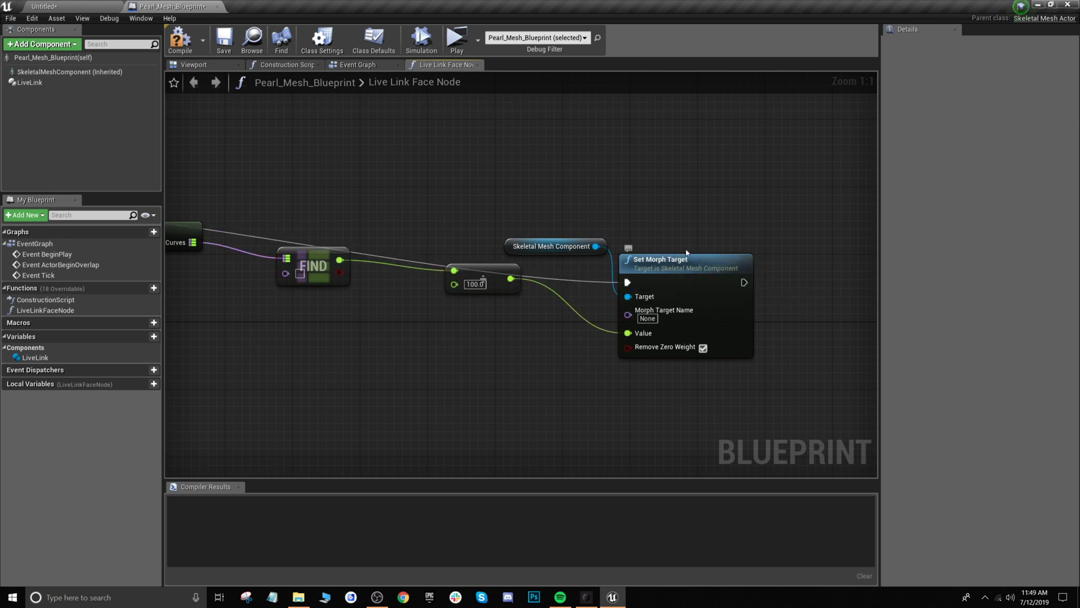
Connect the converted Curve Name to the Find node's key input and the converted Blendshape Name to Set Morph Target's Morph Target Name
right_drag(515, 439, 747, 374)
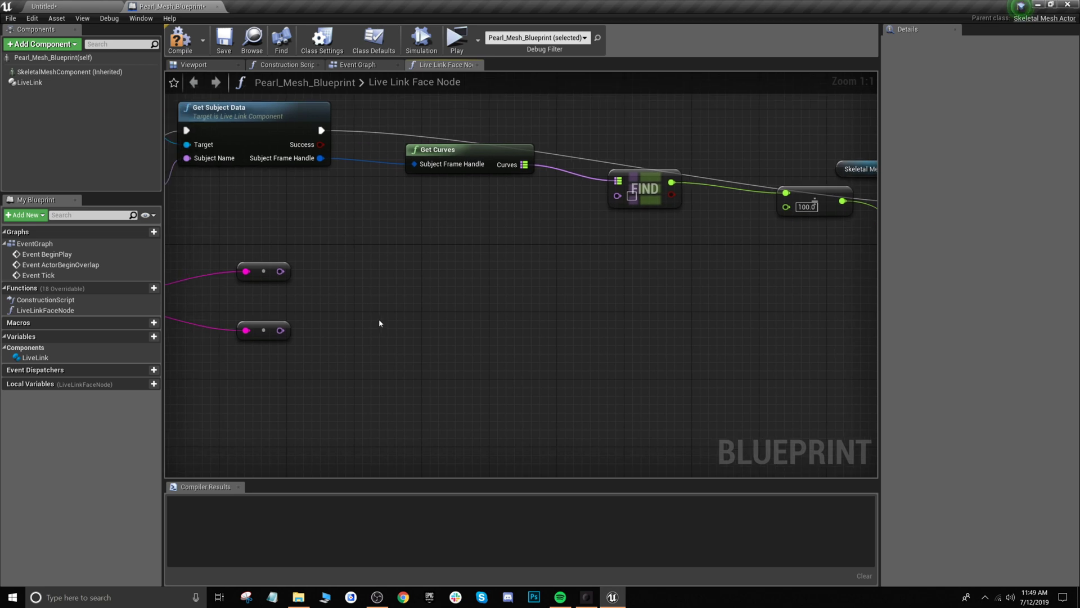
right_drag(425, 321, 724, 314)
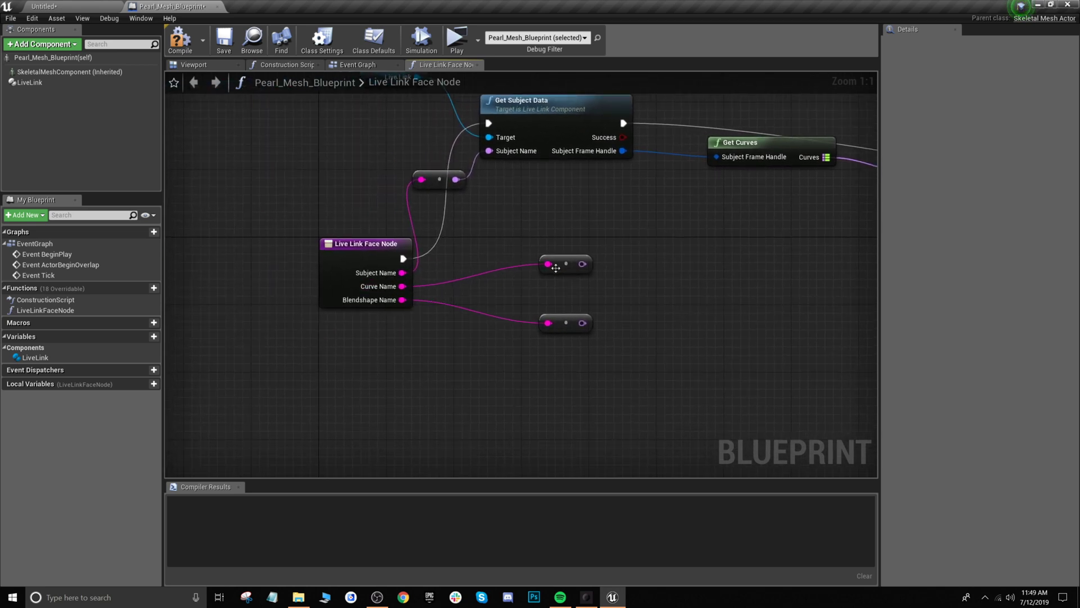
right_drag(581, 263, 528, 277)
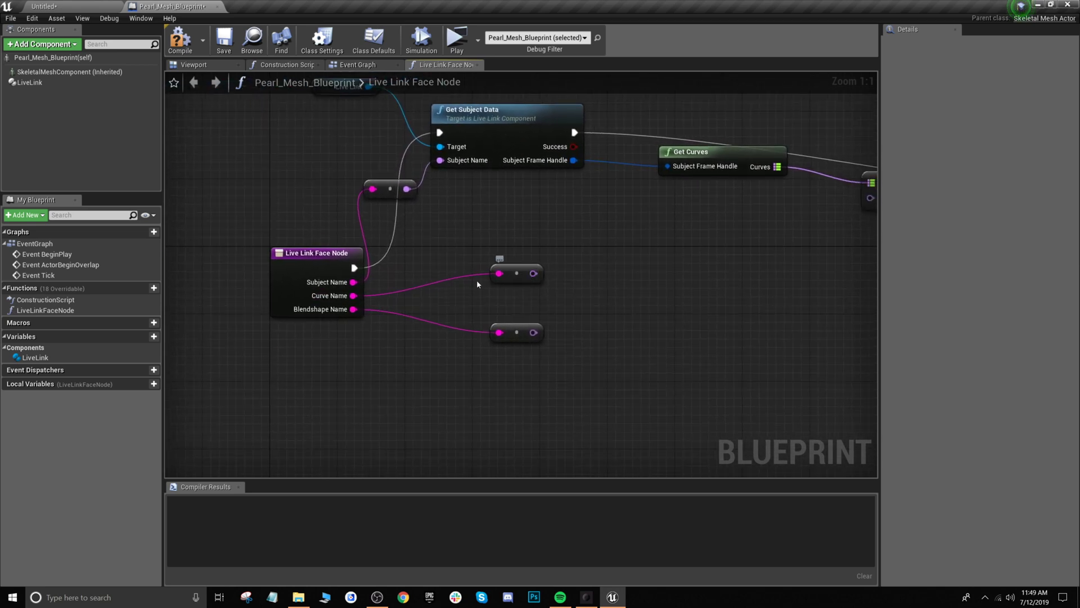
drag(533, 273, 680, 199)
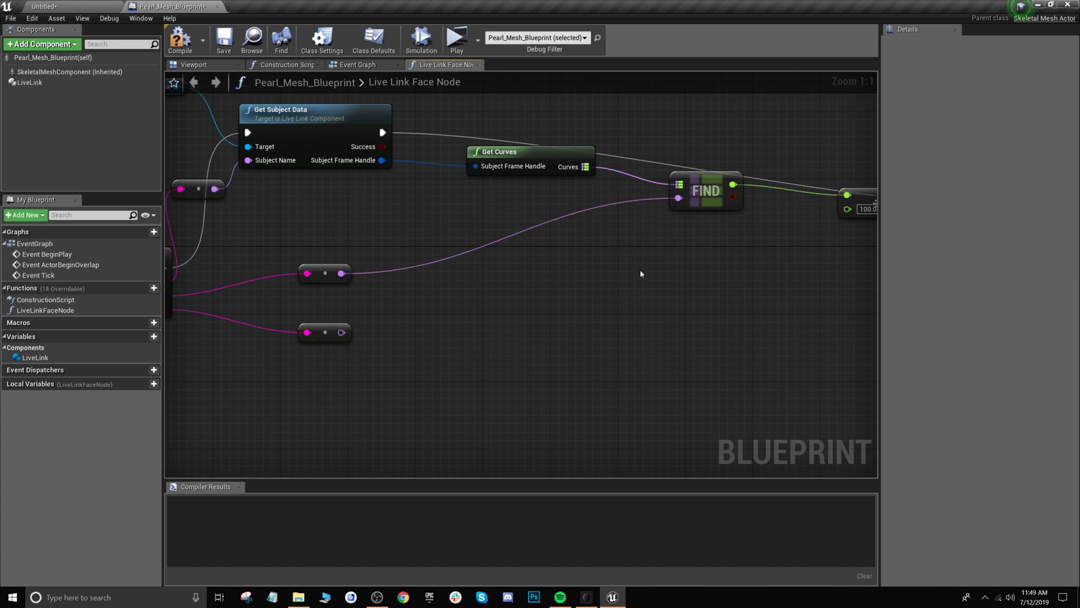
right_drag(302, 333, 435, 331)
drag(403, 314, 775, 222)
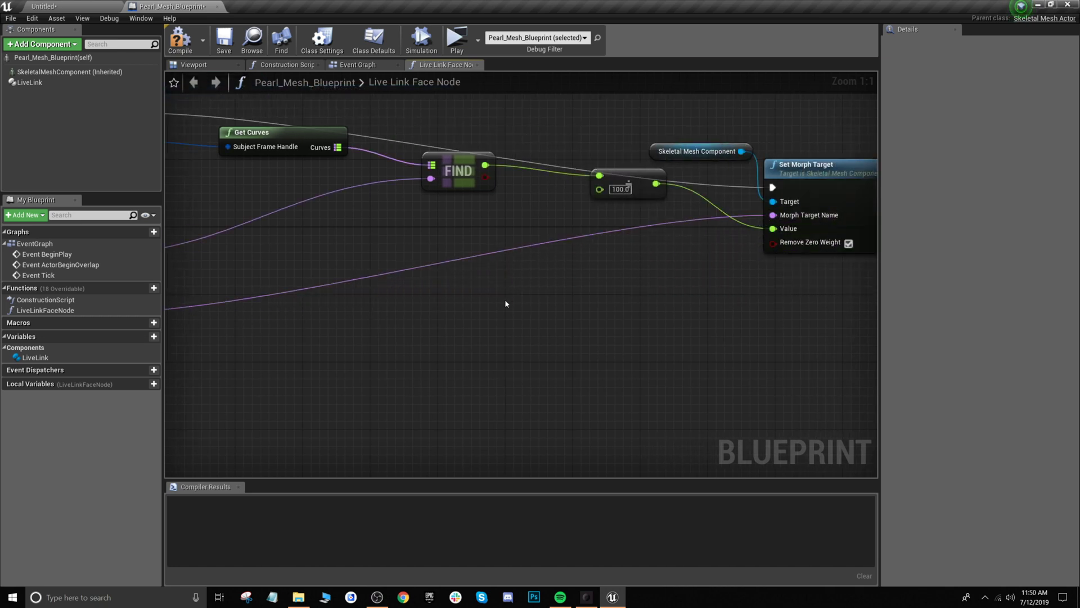
Compile Pearl_Mesh_Blueprint with the completed Live Link Face Node function
scroll(450, 295, down, 6)
scroll(433, 298, up, 4)
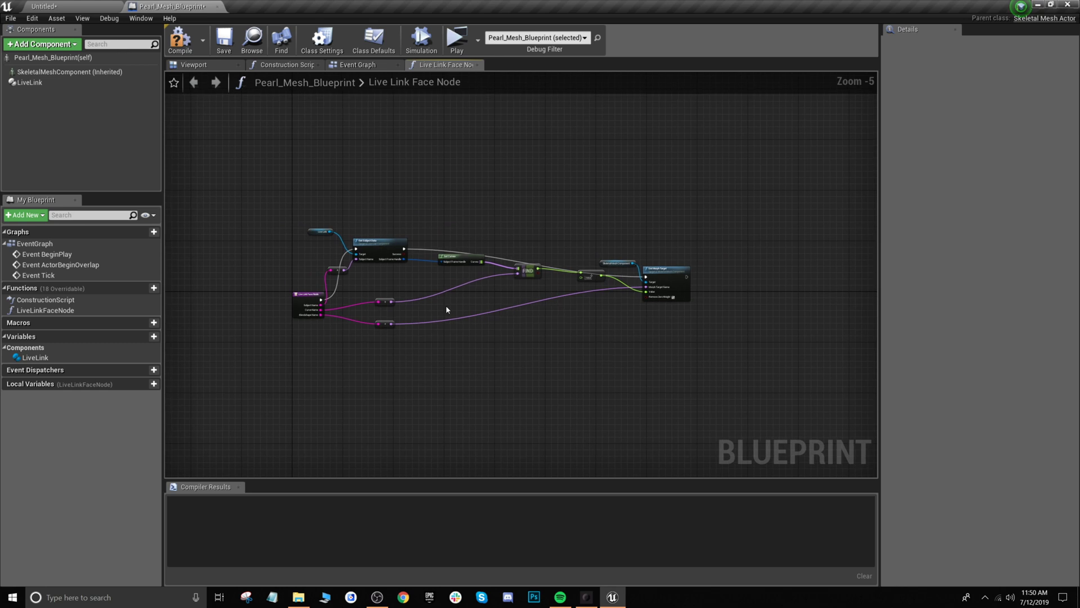
click(185, 45)
Arrange the function graph more compactly, with Set Morph Target below the division and Skeletal Mesh Component nodes
right_drag(384, 326, 644, 326)
scroll(627, 326, up, 2)
scroll(635, 334, down, 4)
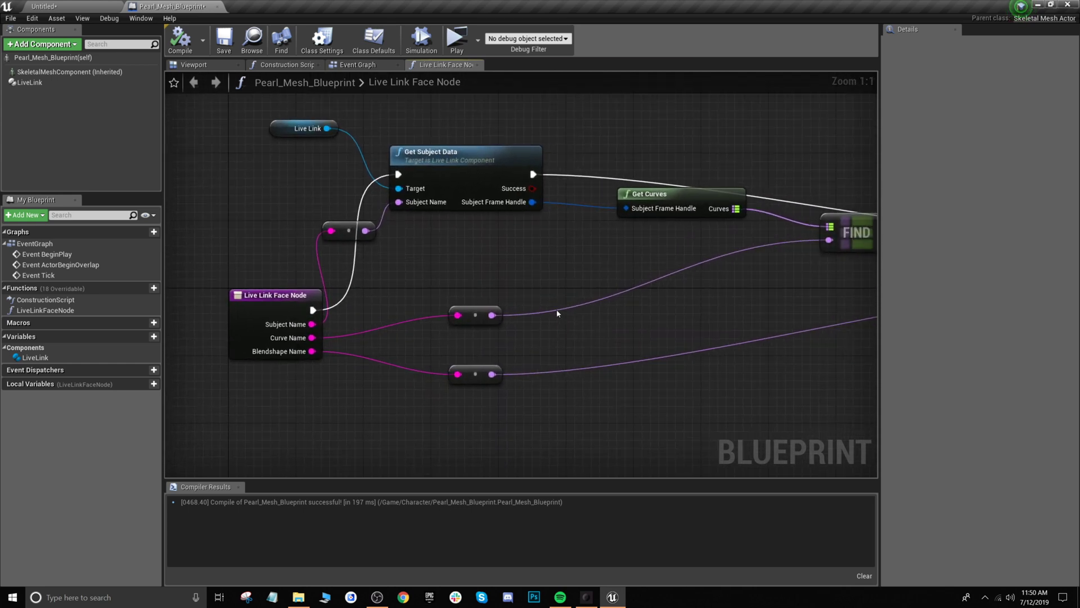
drag(820, 278, 744, 337)
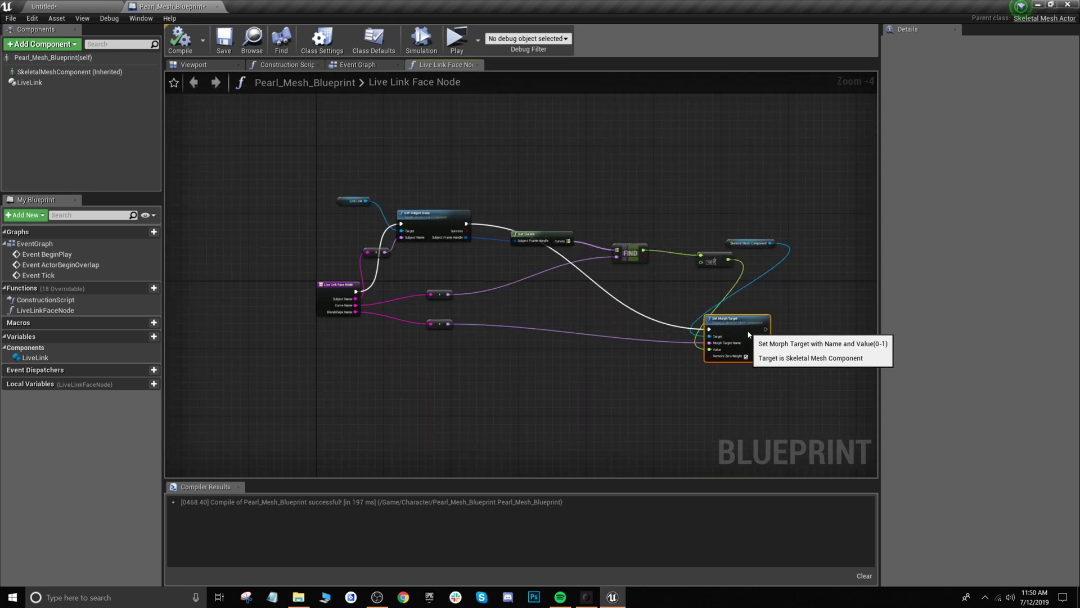
drag(714, 262, 674, 274)
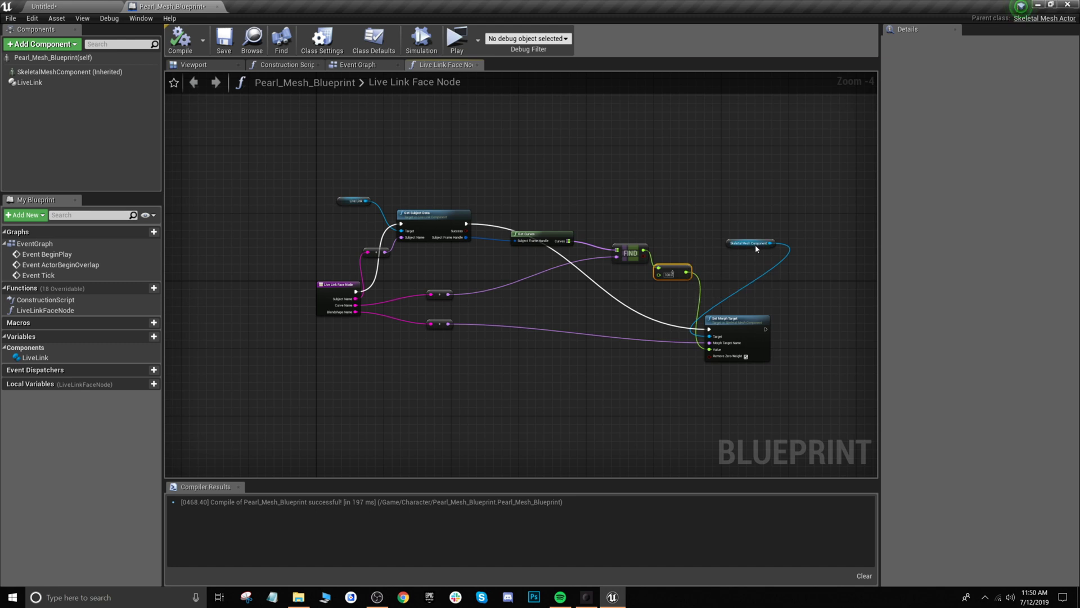
drag(755, 249, 732, 283)
scroll(593, 327, up, 2)
right_drag(593, 327, 588, 331)
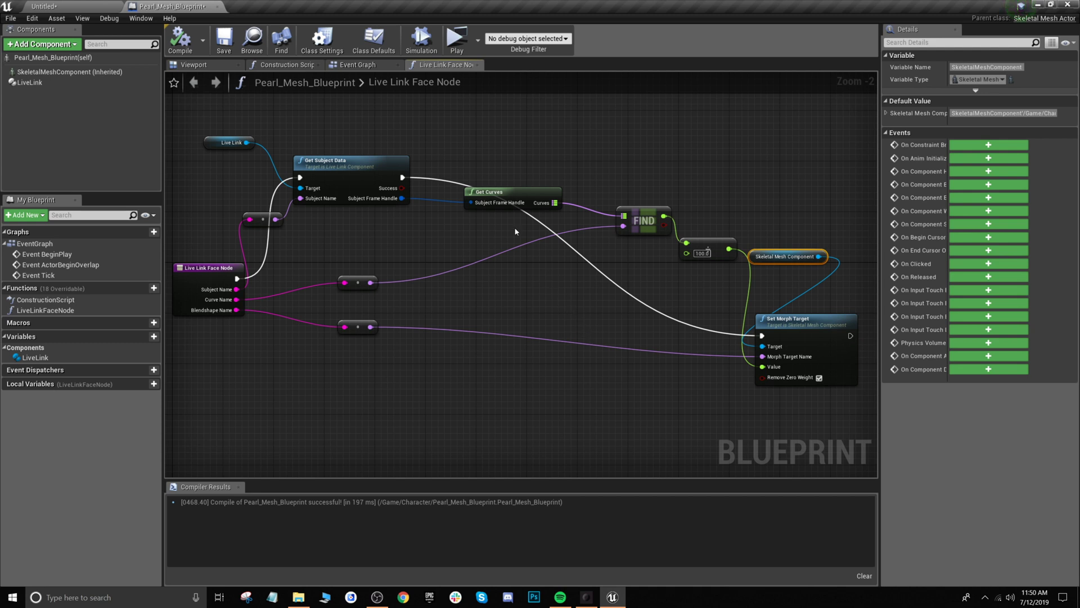
In the event graph, add a Live Link Face Node call level with Event Tick, driven by it, with Subject Name arkit
click(354, 65)
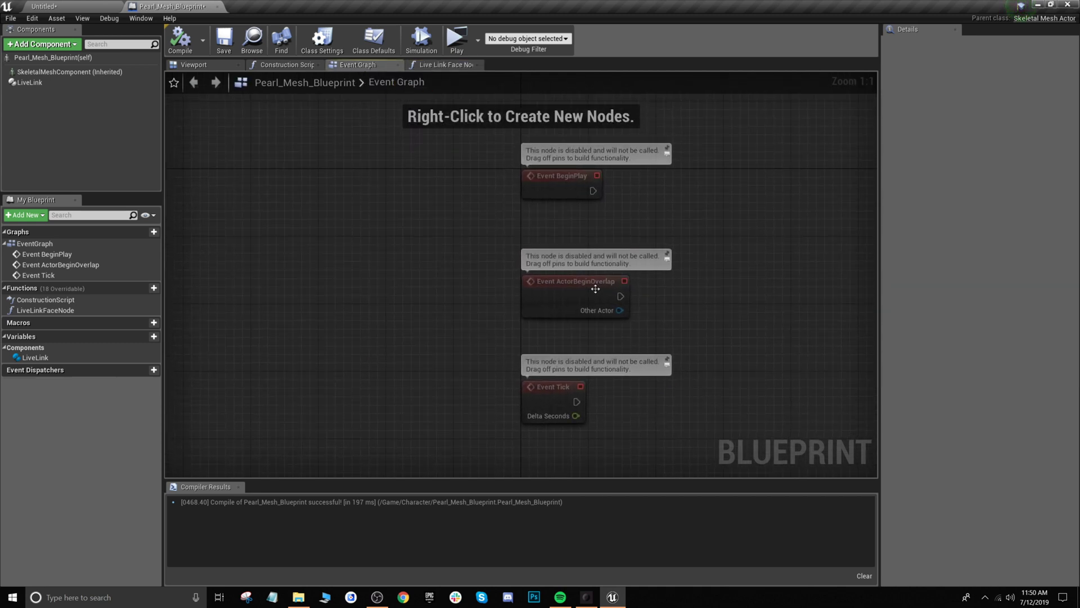
right_drag(743, 409, 459, 241)
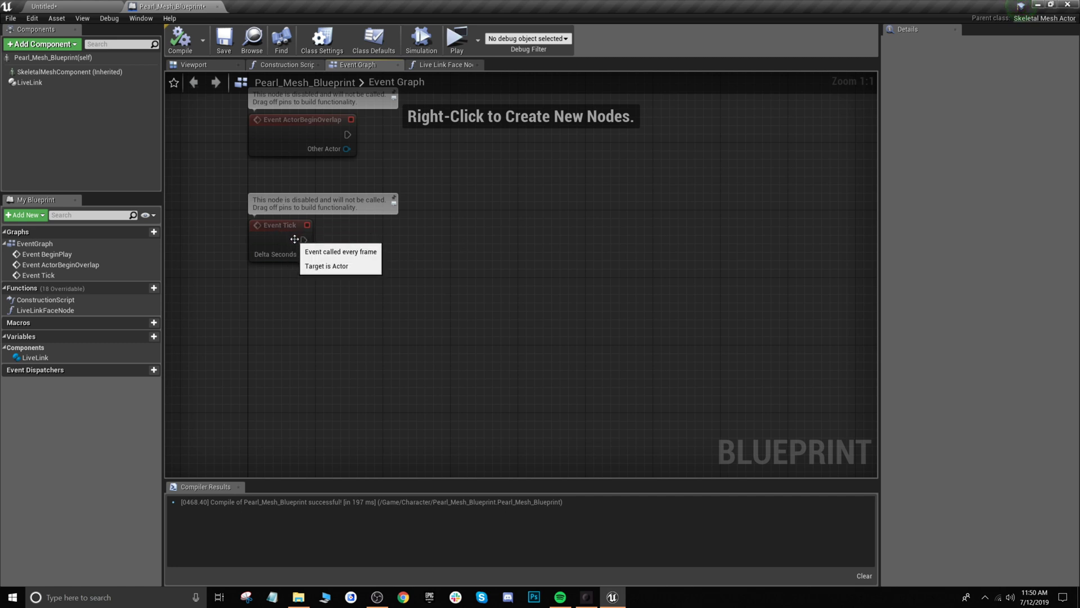
drag(303, 240, 428, 242)
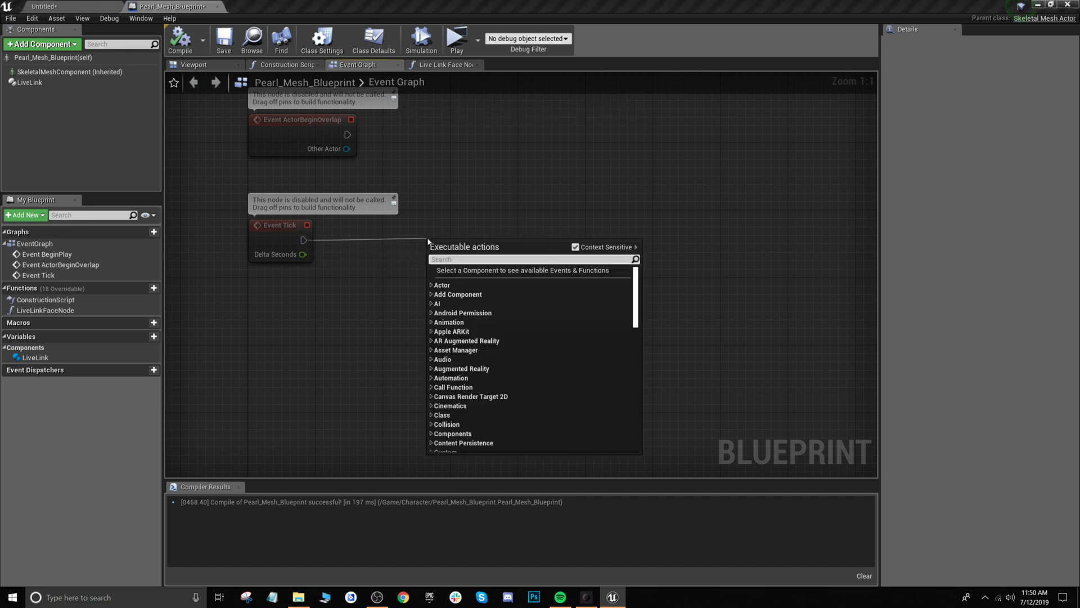
text(Live)
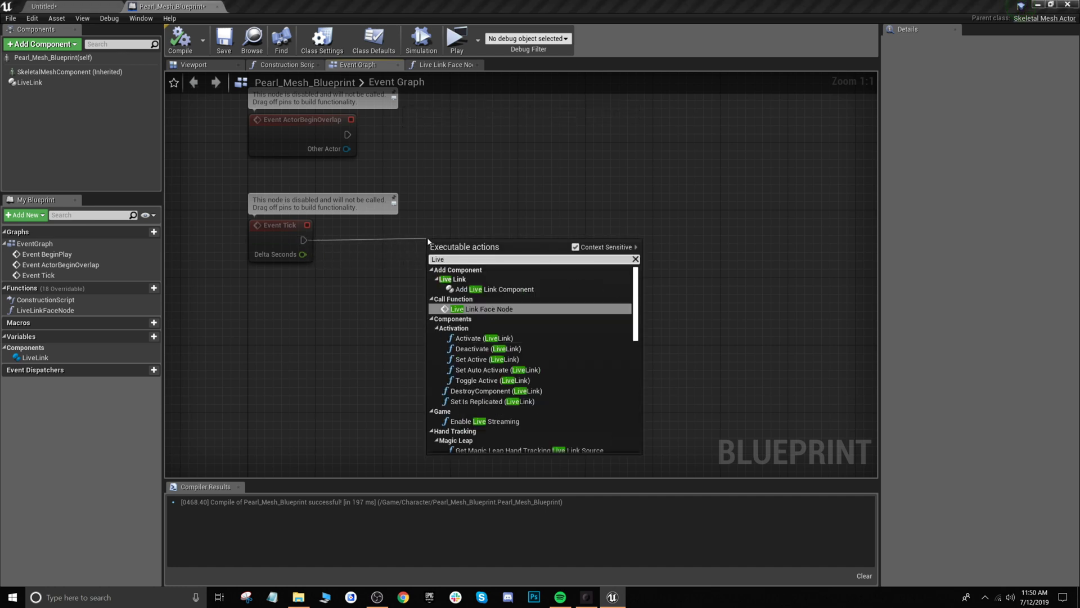
text( Link)
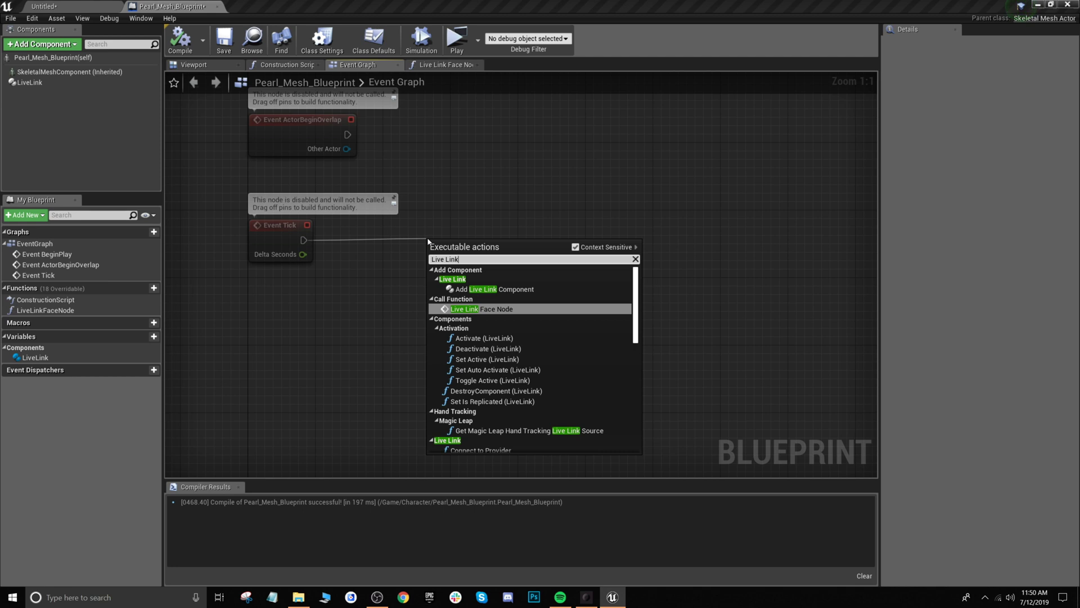
click(483, 309)
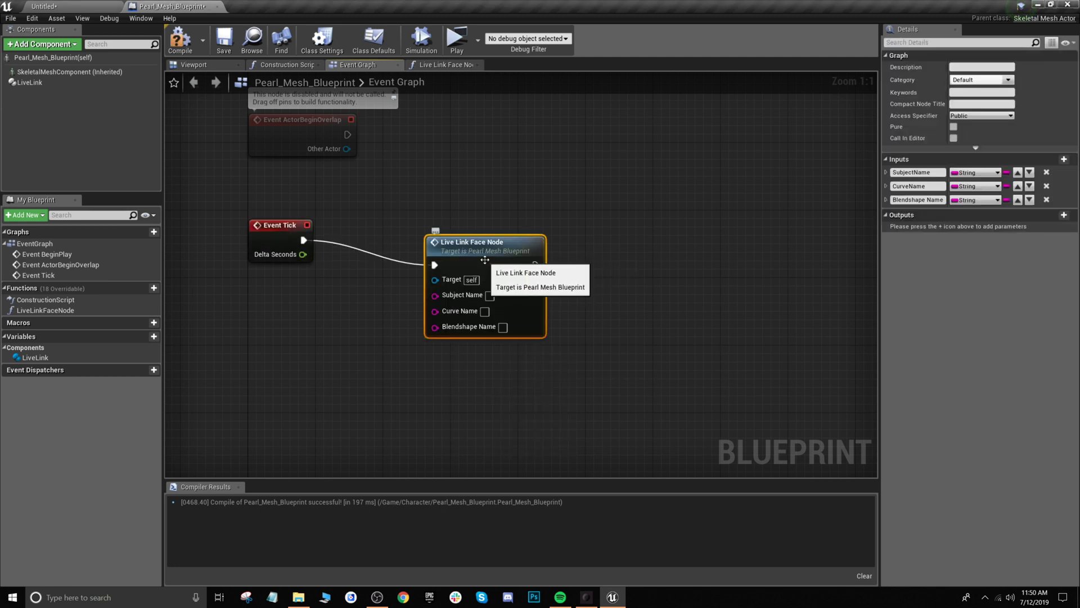
drag(488, 262, 488, 245)
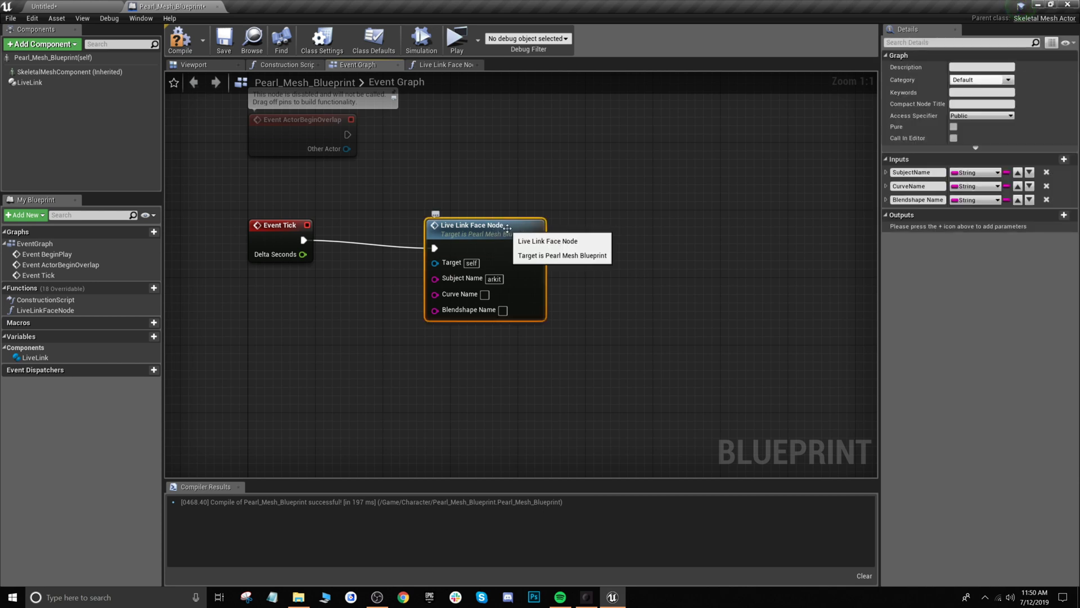
Paste a row of Live Link Face Node copies with Subject Name arkit beyond the original in the event graph
scroll(590, 231, down, 1)
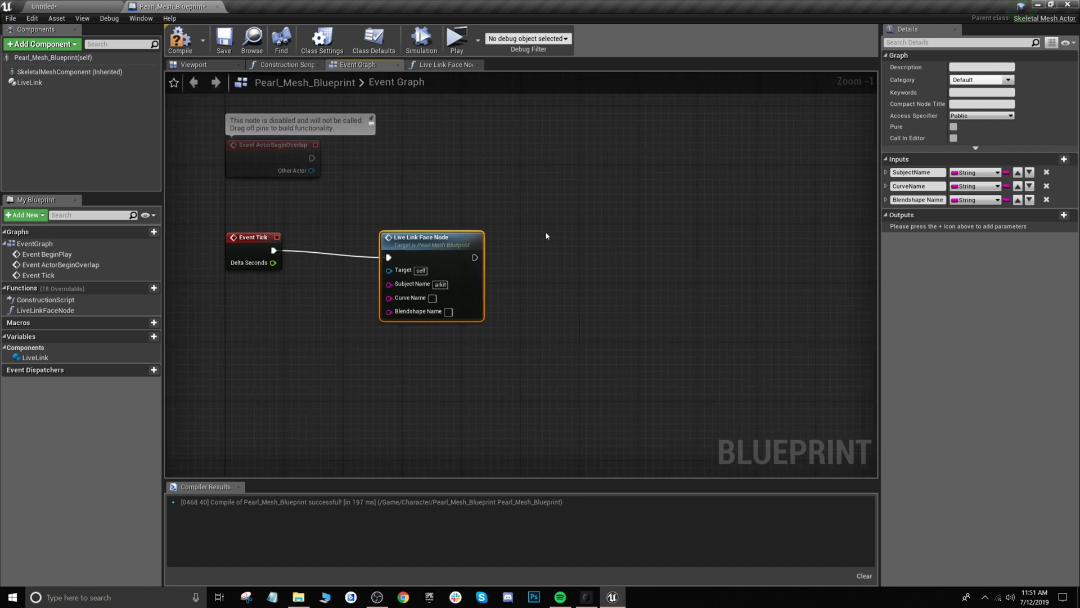
scroll(472, 251, down, 2)
click(442, 259)
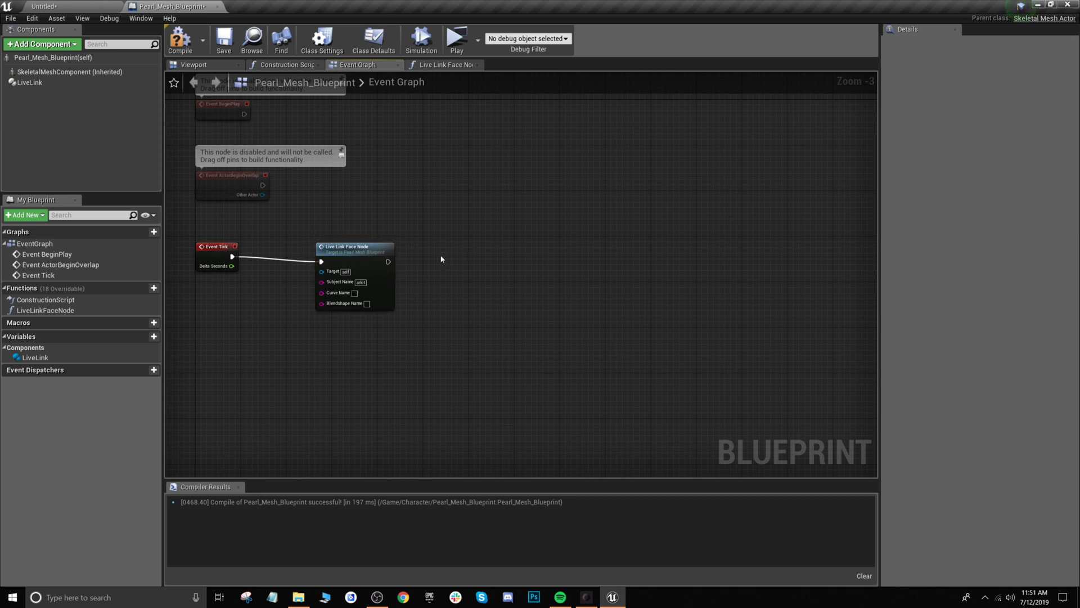
right_drag(441, 260, 366, 275)
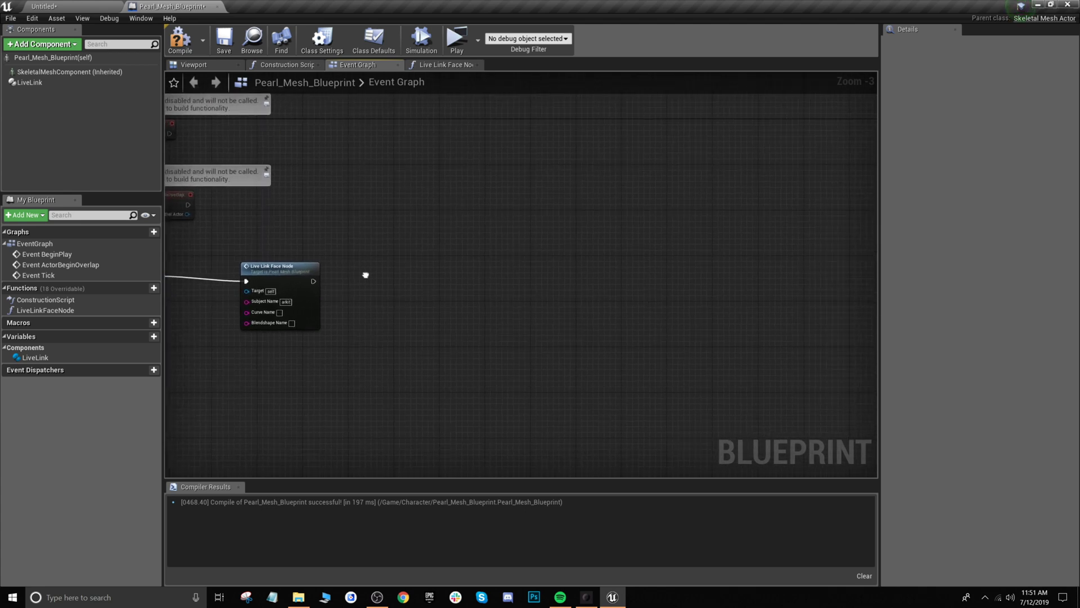
key(ctrl+v)
key(ctrl+v)
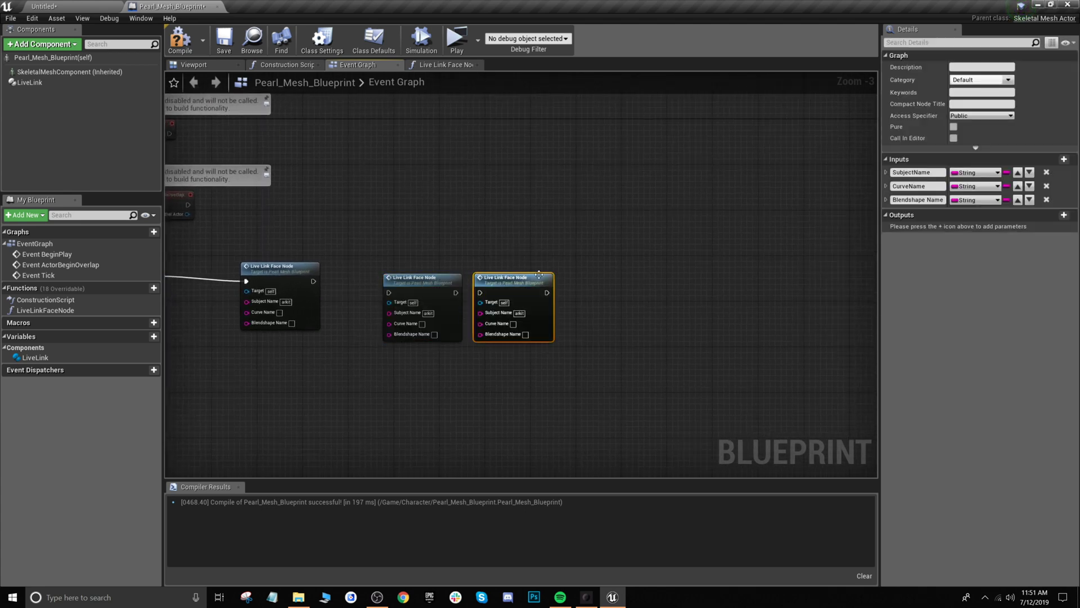
key(ctrl+v)
right_drag(621, 293, 457, 306)
key(ctrl+v)
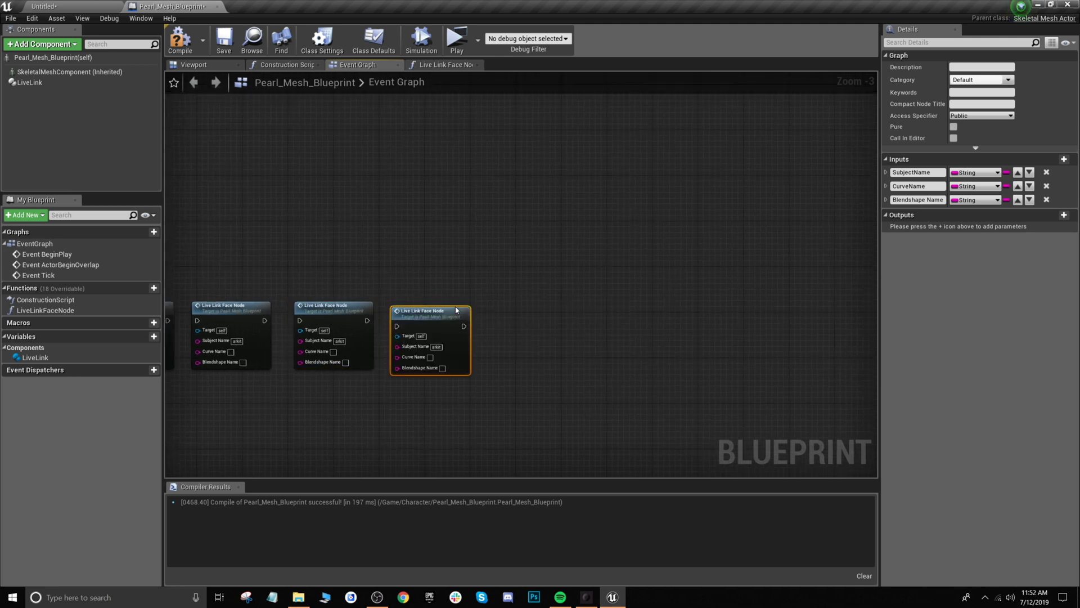
key(ctrl+v)
key(ctrl+v)
key(ctrl+v)
right_drag(367, 280, 245, 233)
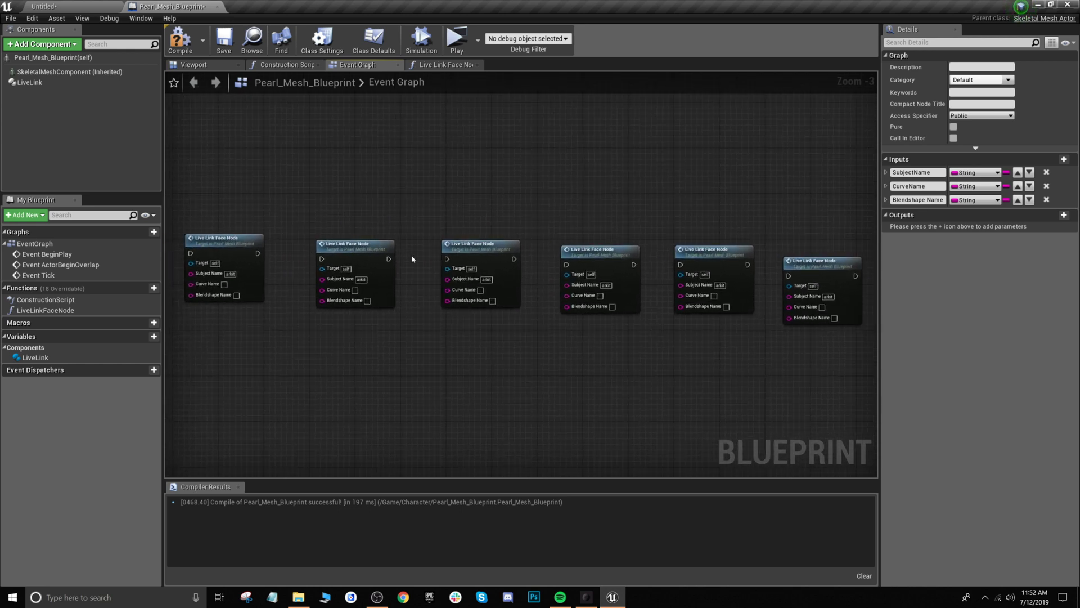
Open the Pearl_Mesh skeletal mesh from the Character folder to show its morph target list
right_drag(306, 208, 419, 202)
scroll(472, 226, up, 4)
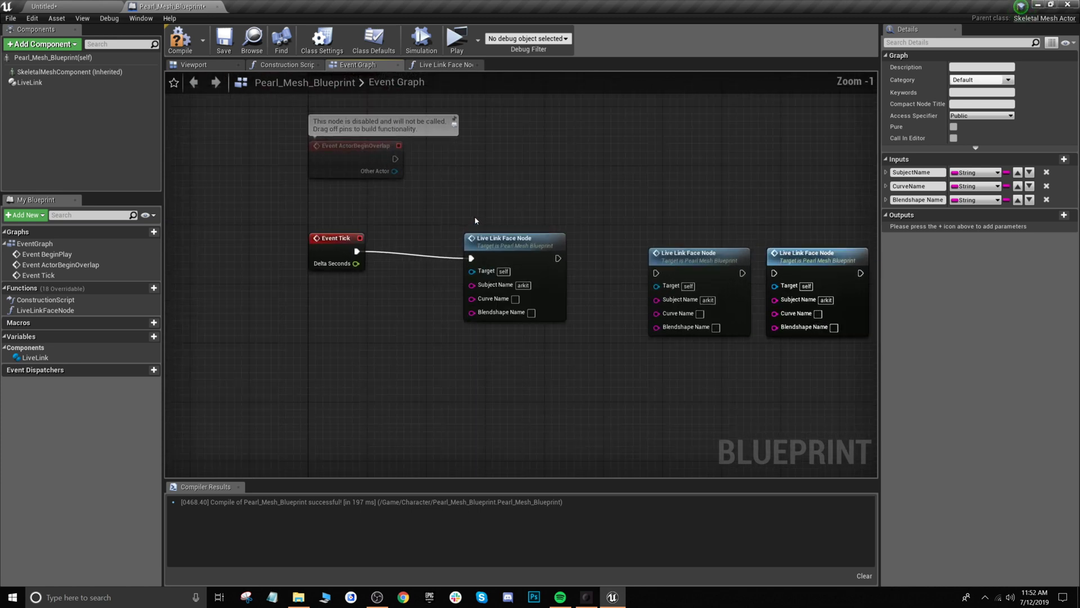
right_drag(525, 196, 457, 213)
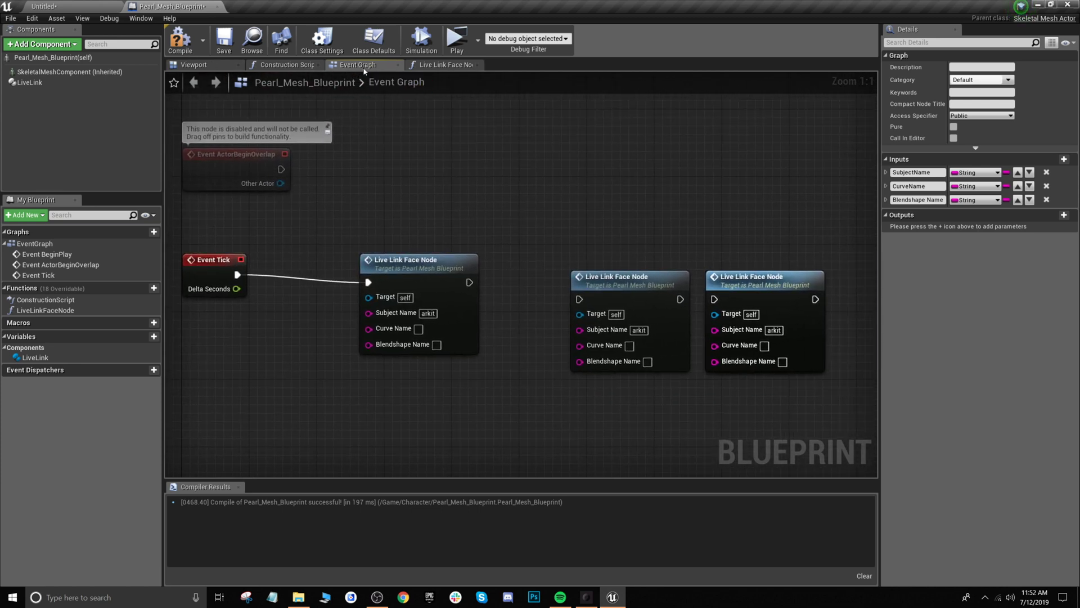
click(45, 6)
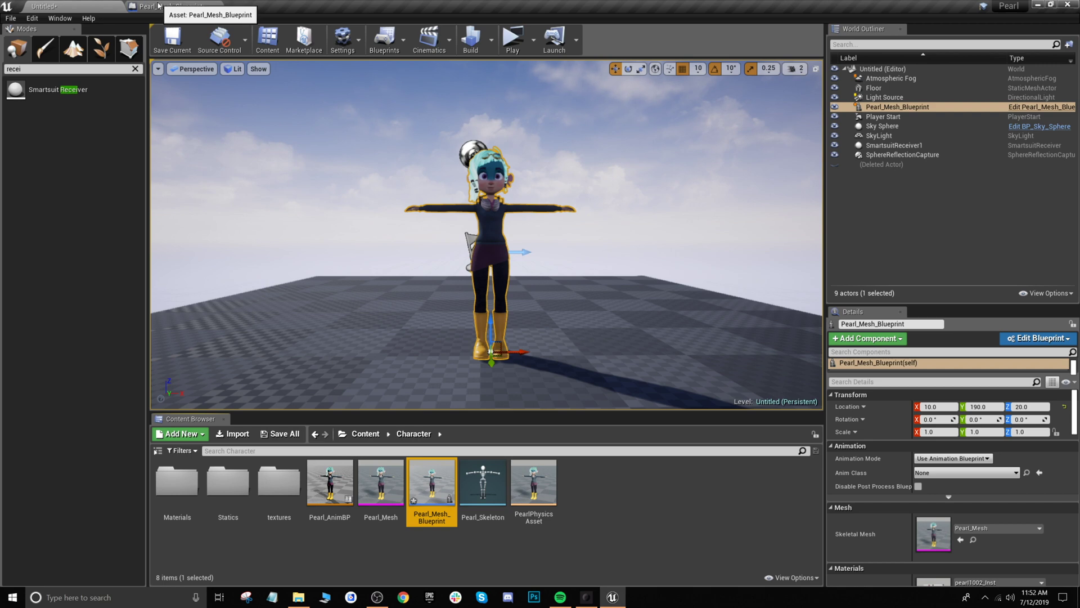
double_click(376, 477)
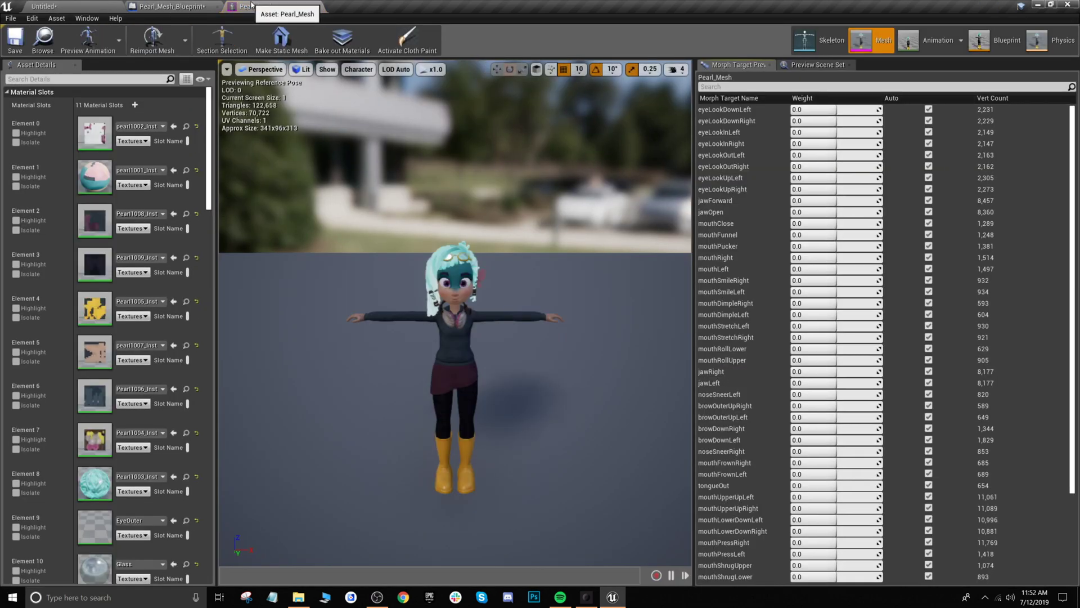
Detach the Pearl_Mesh_Blueprint editor into its own window over the mesh editor, keeping the morph target list in view, and look through its names
click(166, 6)
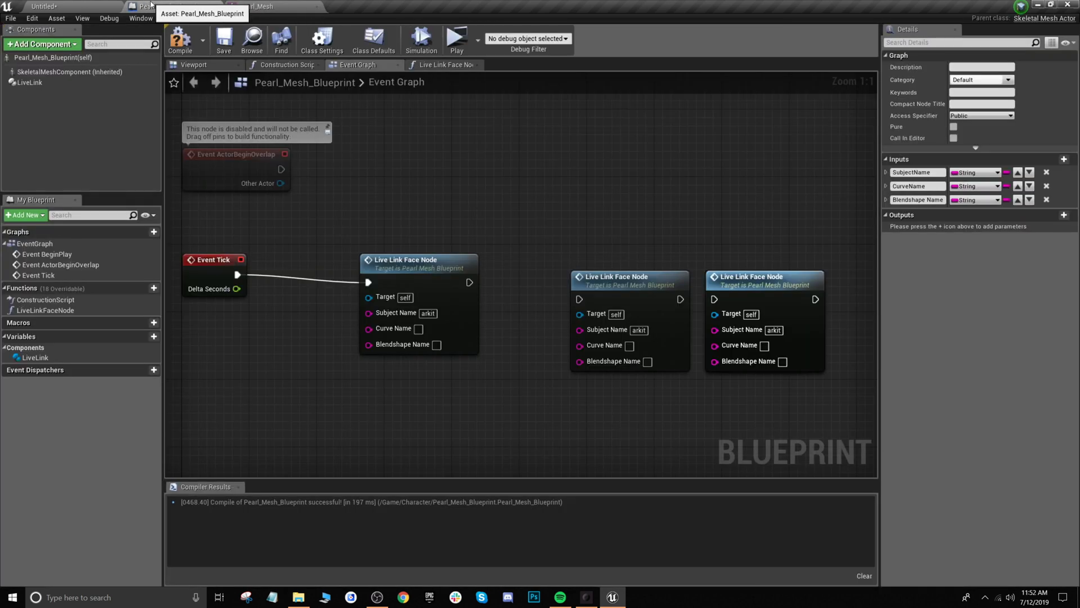
drag(166, 7, 270, 176)
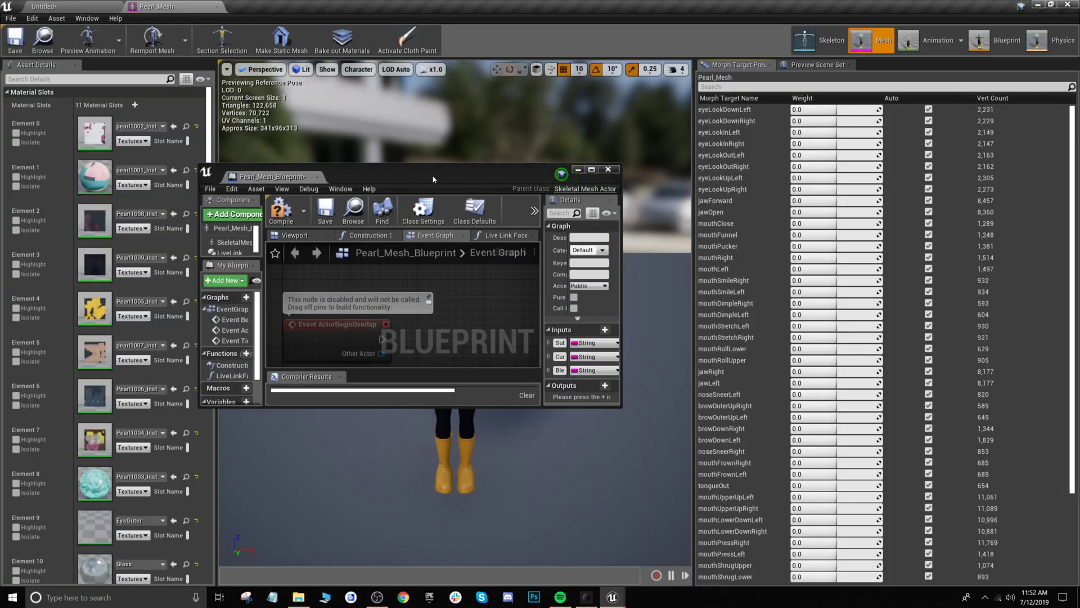
mouse_move(434, 179)
mouse_down()
mouse_move(484, 225)
mouse_move(422, 175)
mouse_move(435, 158)
mouse_up()
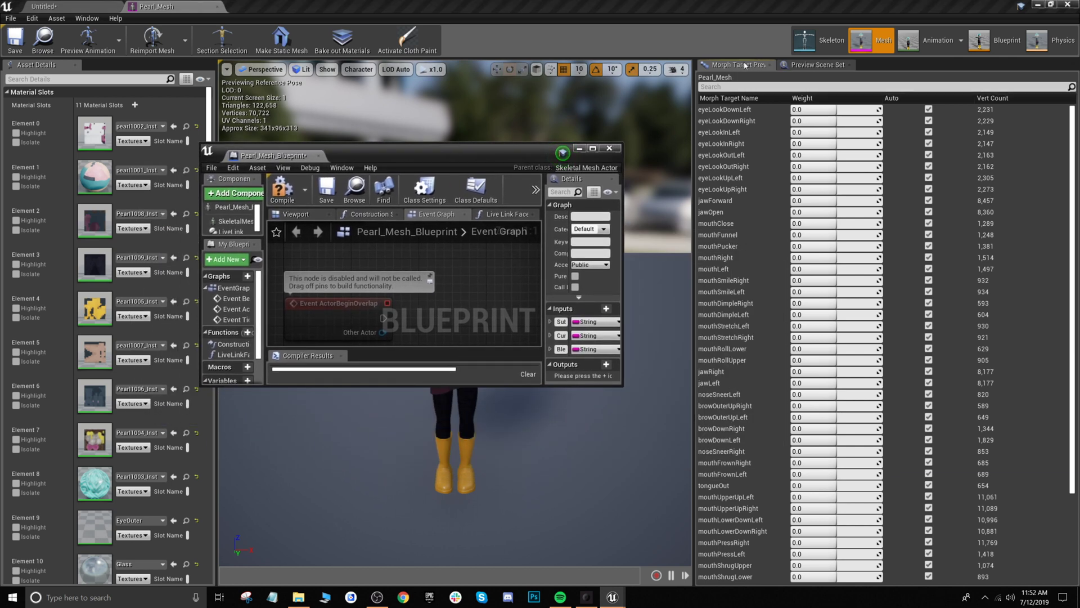
scroll(732, 138, down, 1)
scroll(732, 139, down, 6)
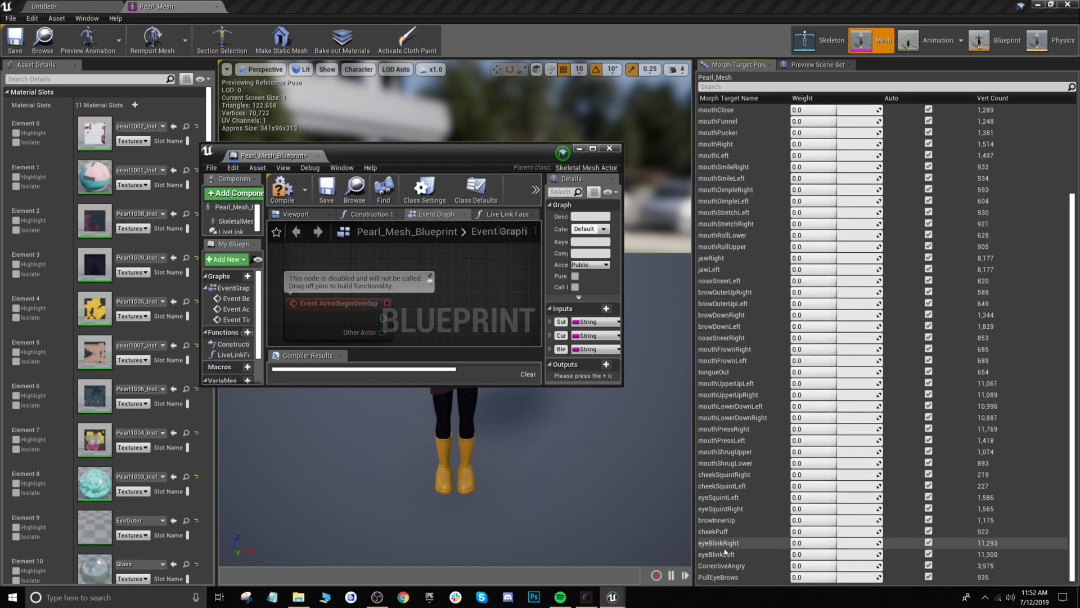
scroll(729, 192, up, 6)
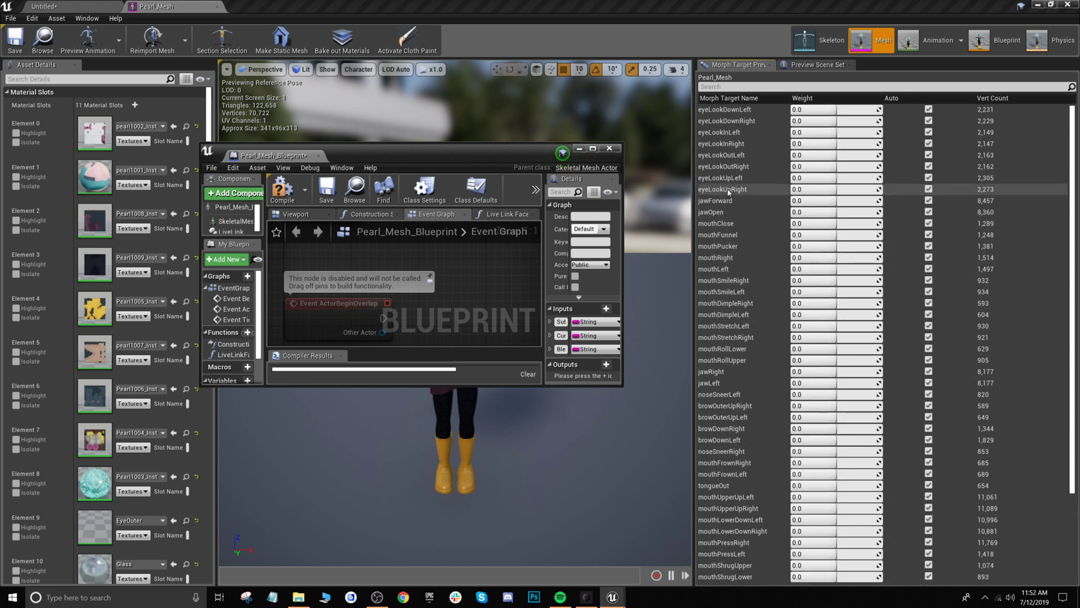
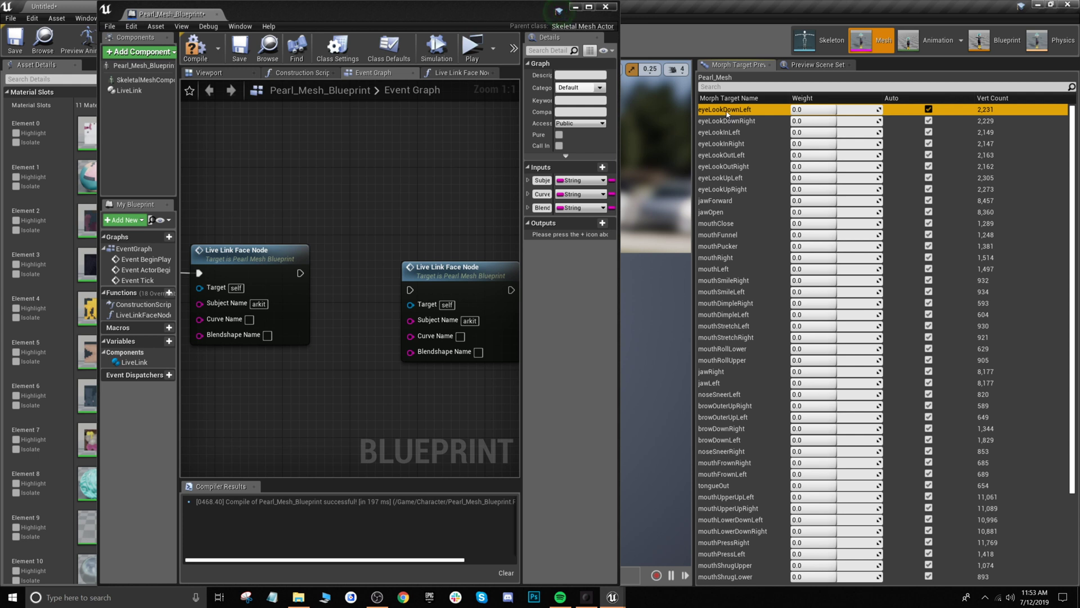
Set the first Live Link Face Node's Curve Name and Blendshape Name to eyeLookDownLeft, copied from the morph target list
right_click(716, 115)
click(725, 137)
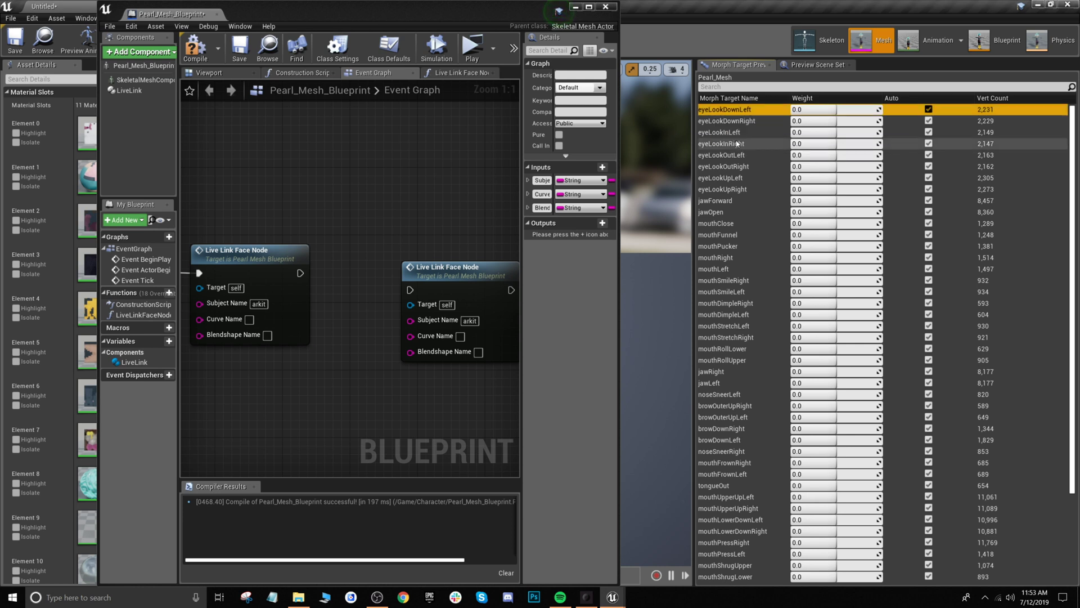
click(249, 319)
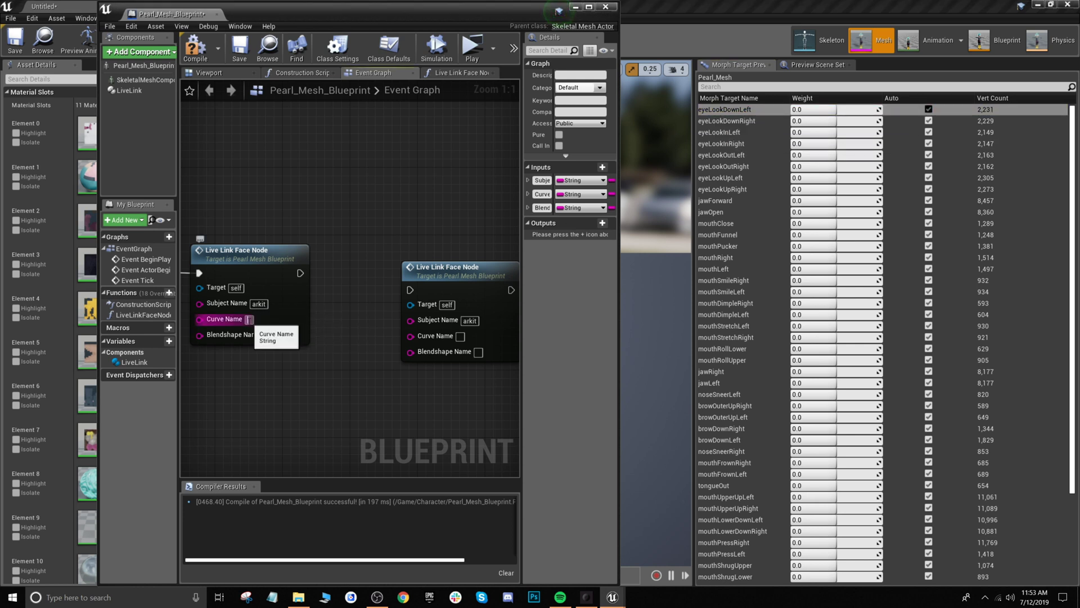
key(ctrl+v)
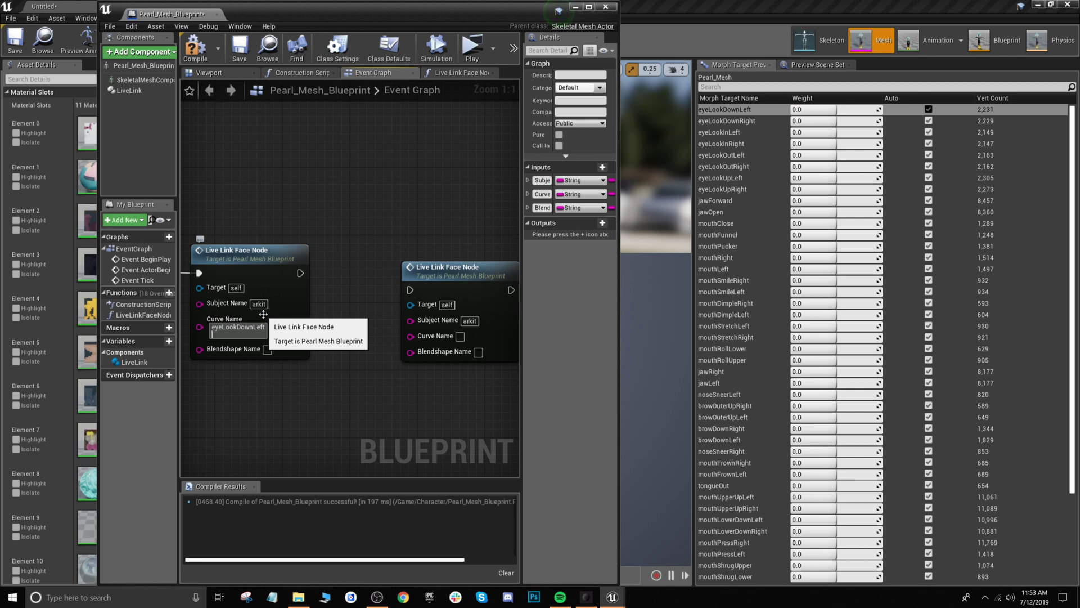
key(BackSpace)
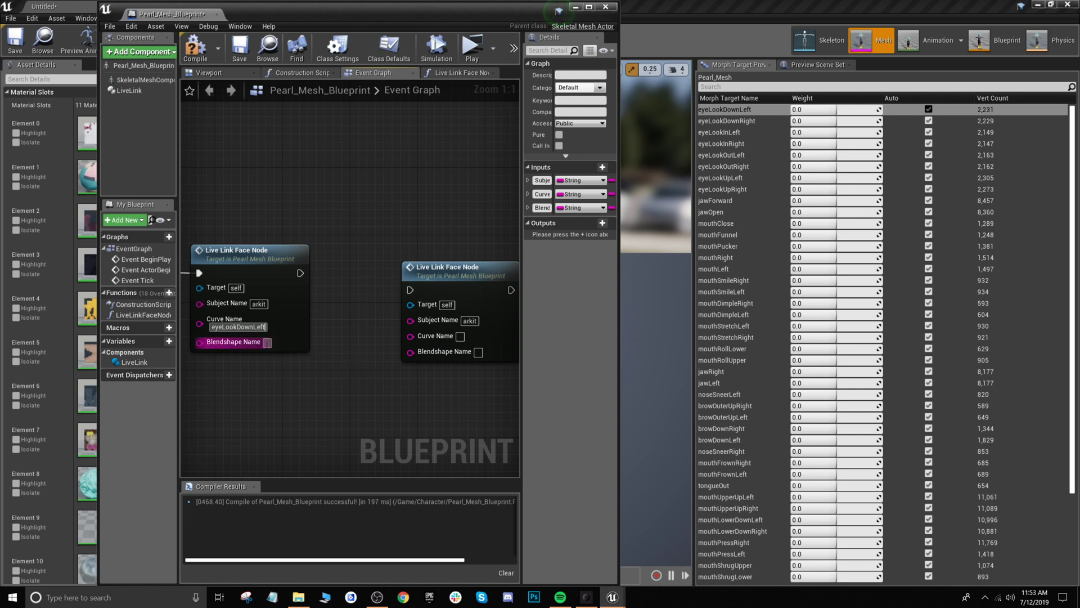
click(267, 342)
key(ctrl+v)
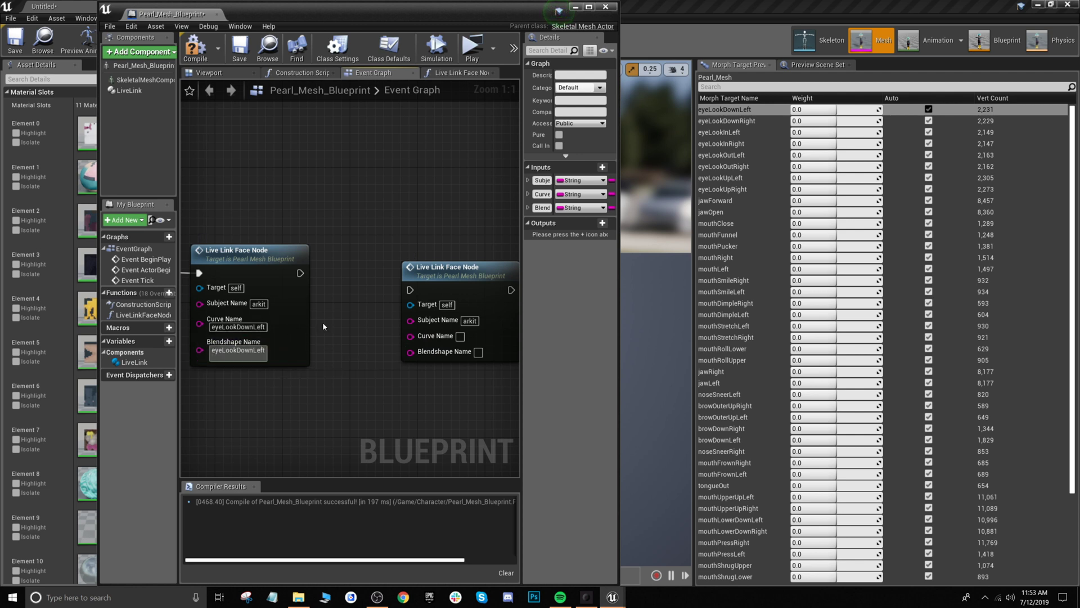
key(BackSpace)
Place the second Live Link Face Node beside the eyeLookDownLeft node and wire the first node's execution output into it
right_drag(354, 311, 315, 309)
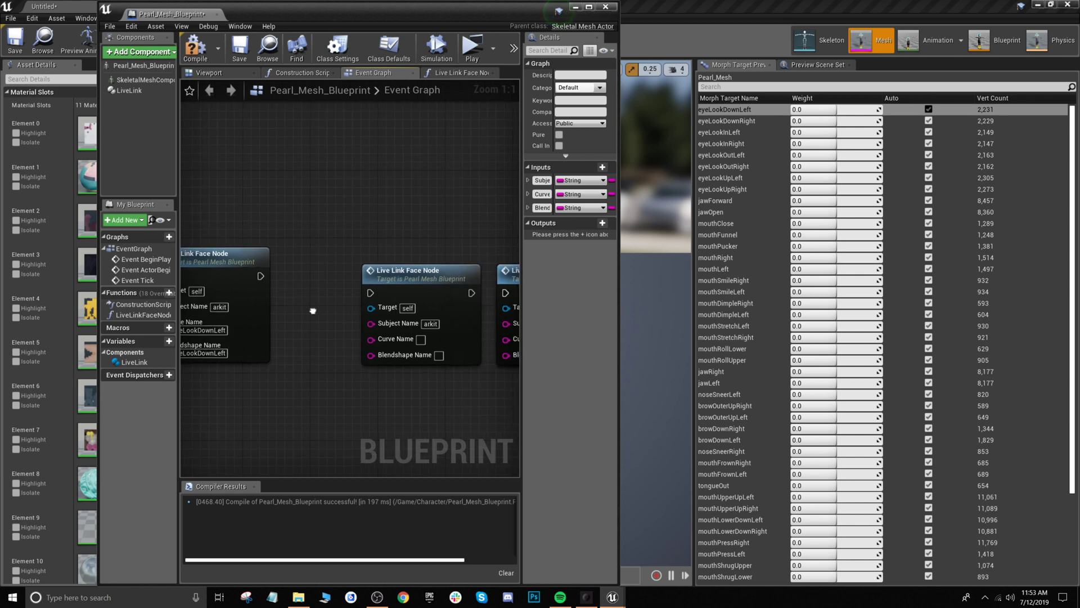
drag(338, 274, 251, 289)
drag(285, 271, 293, 271)
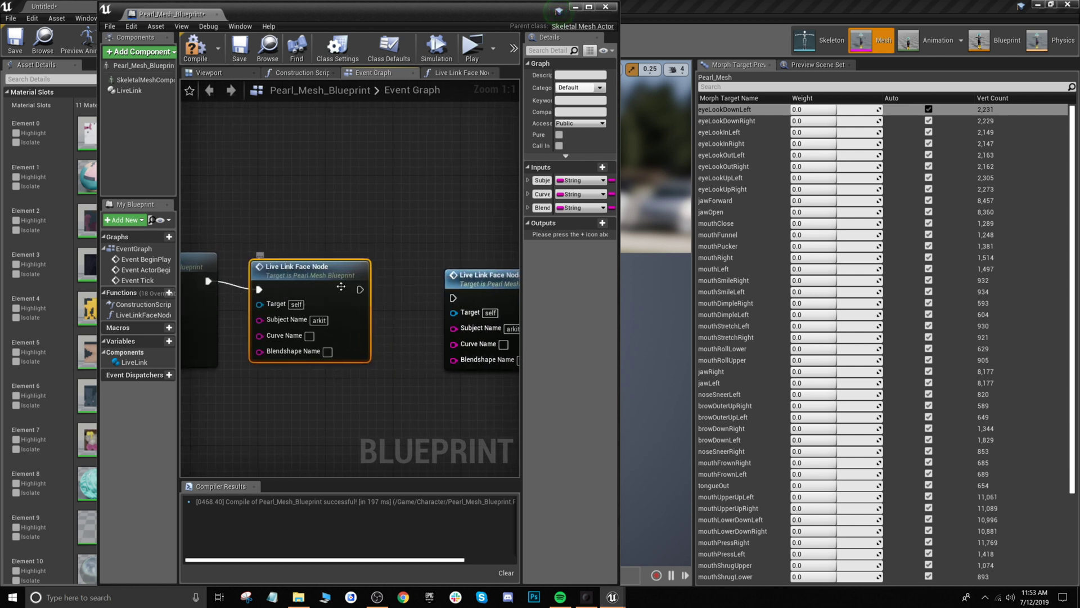
Set the second Live Link Face Node's Curve Name and Blendshape Name to eyeLookDownRight, copied from the morph target list
click(726, 121)
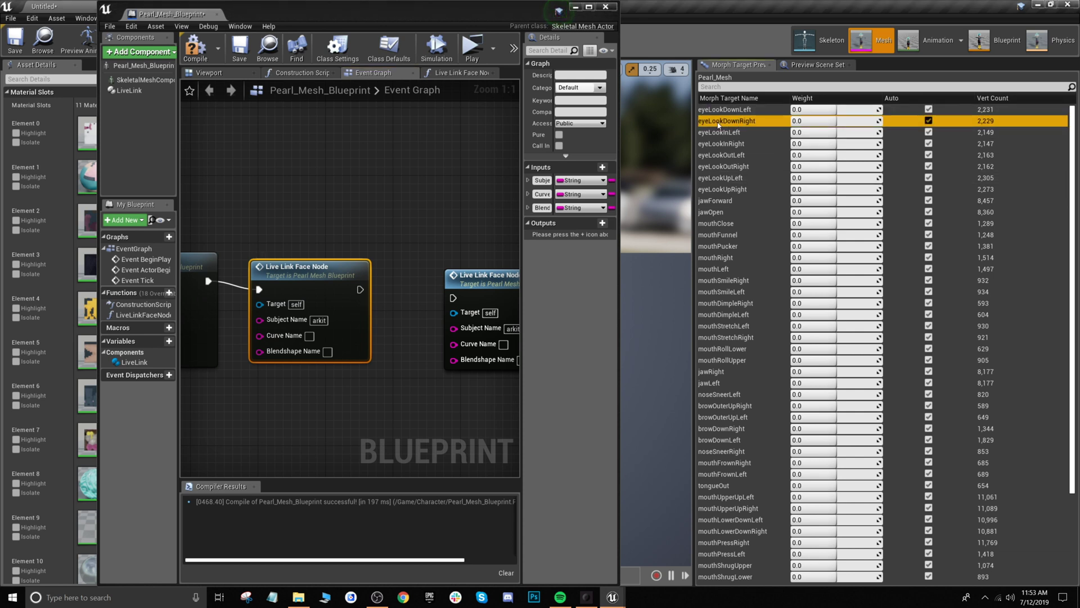
right_click(736, 125)
click(757, 153)
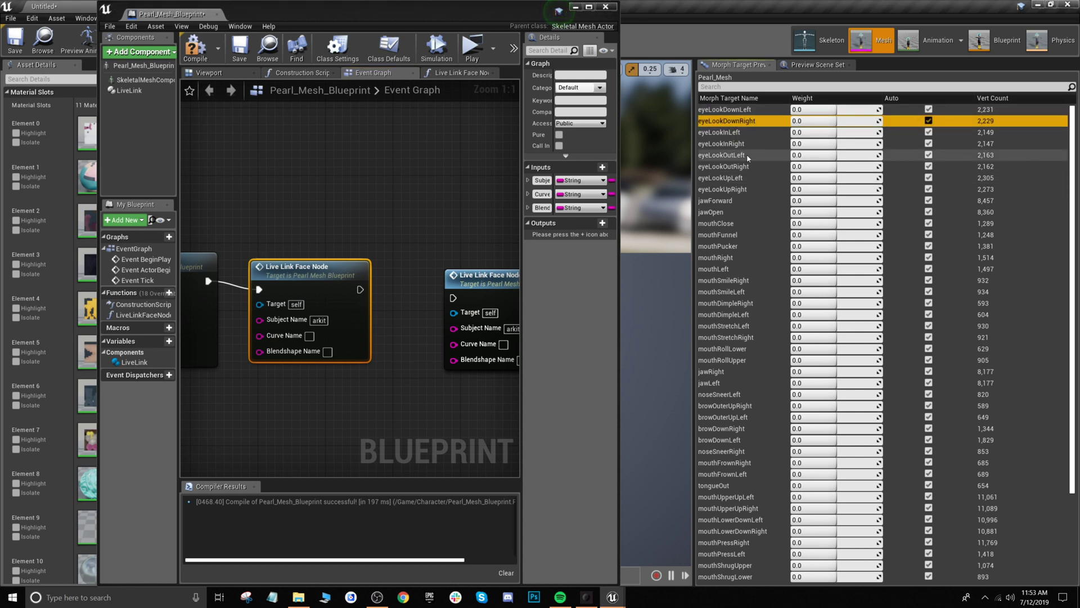
click(310, 336)
key(ctrl+v)
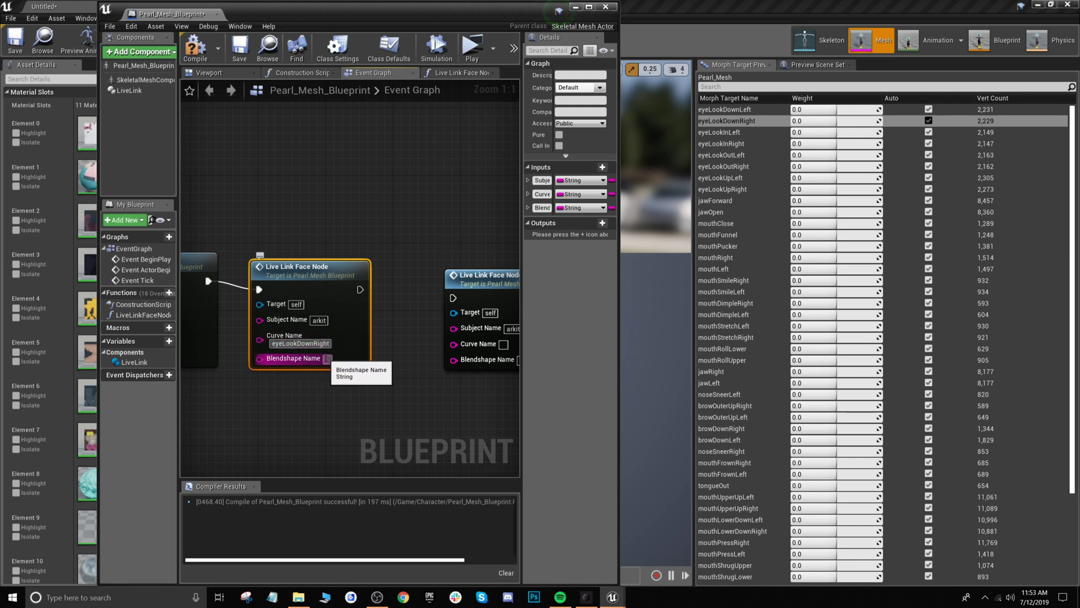
click(327, 358)
key(ctrl+v)
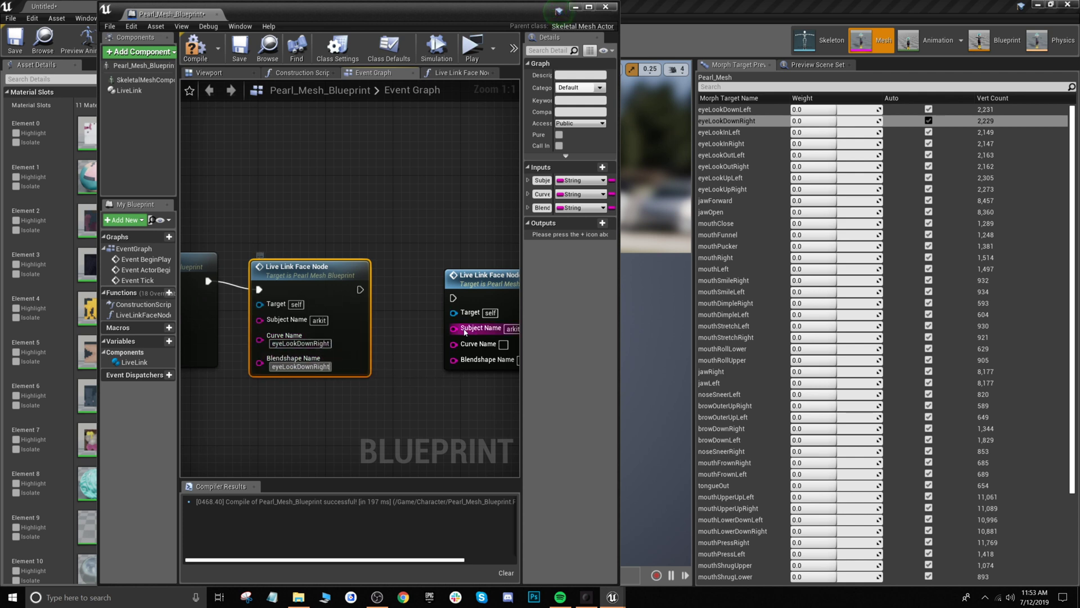
Wire the eyeLookDownRight node into the third Live Link Face Node and space the following copies out in a row
drag(360, 289, 406, 274)
click(467, 275)
key(ctrl+z)
key(ctrl+z)
key(ctrl+z)
key(ctrl+z)
key(ctrl+z)
key(ctrl+z)
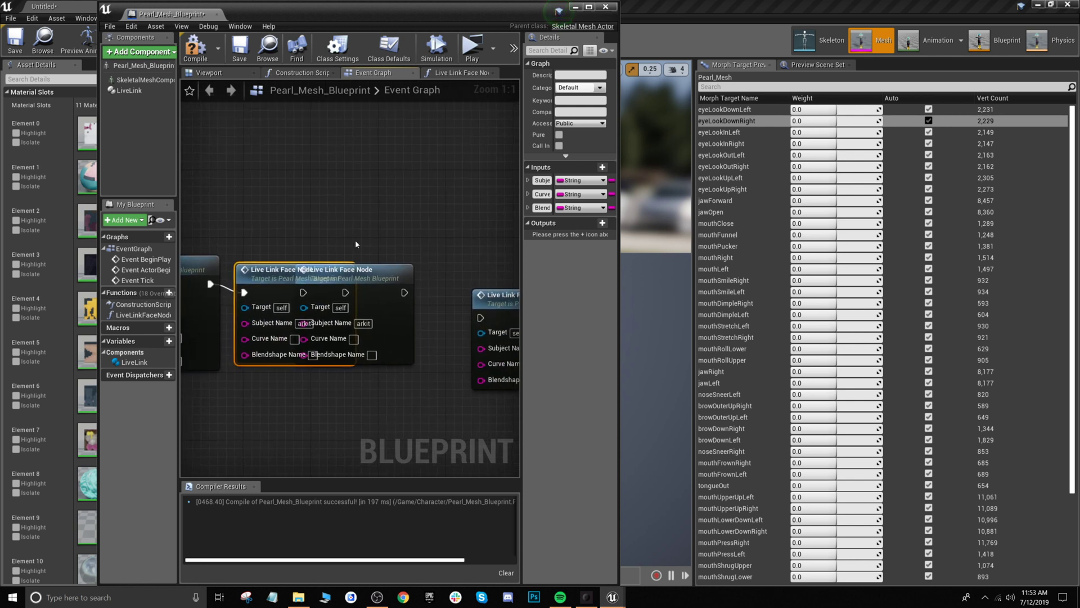
key(ctrl+z)
key(ctrl+z)
key(ctrl+z)
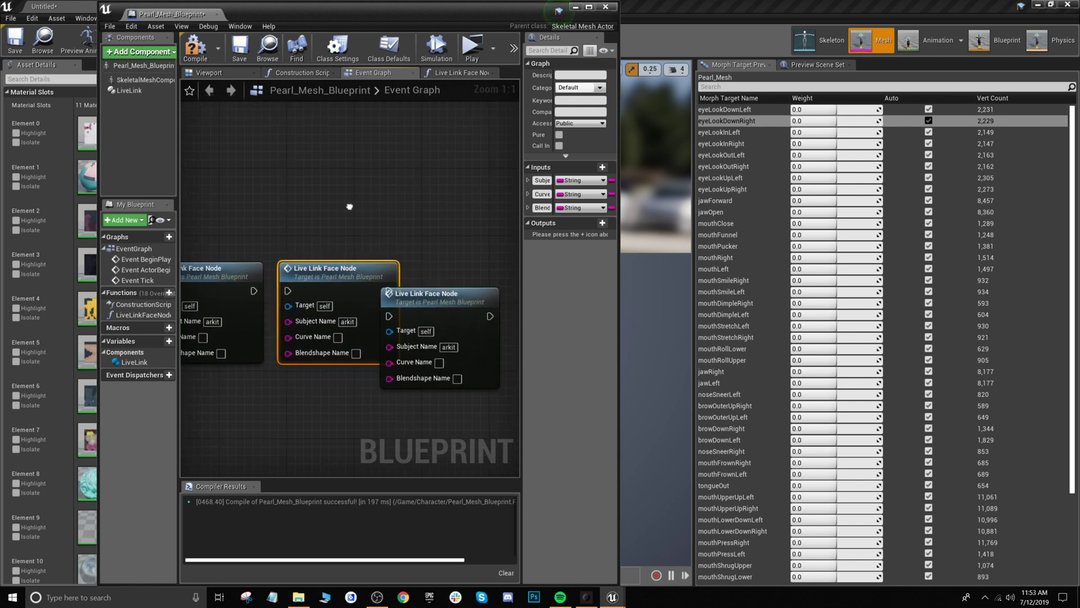
key(ctrl+z)
key(ctrl+z)
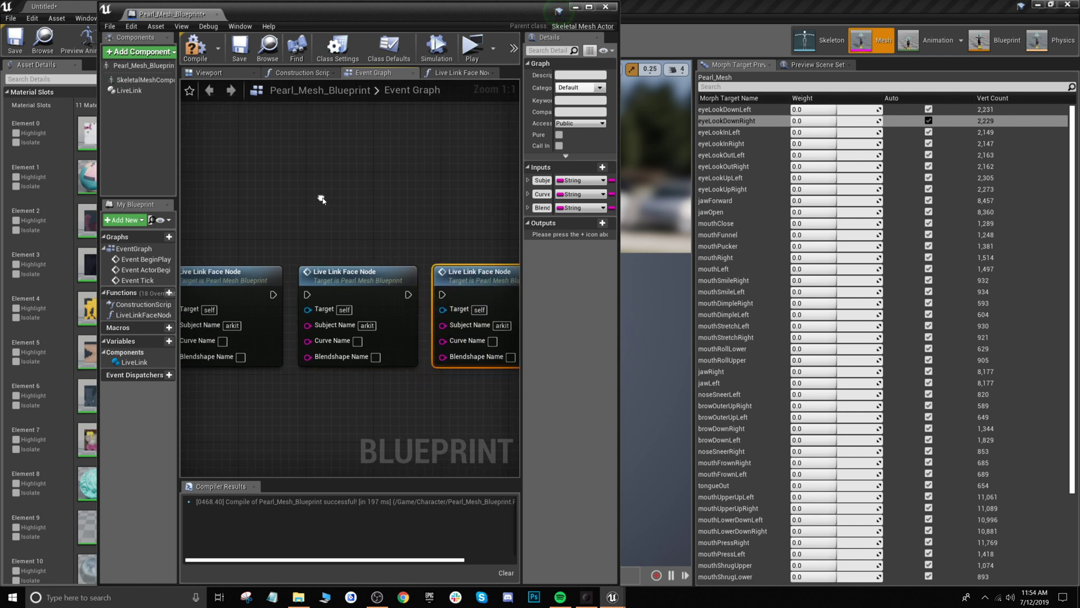
Set both names on the third Live Link Face Node to eyeLookInLeft and wire it into the fourth node
click(719, 135)
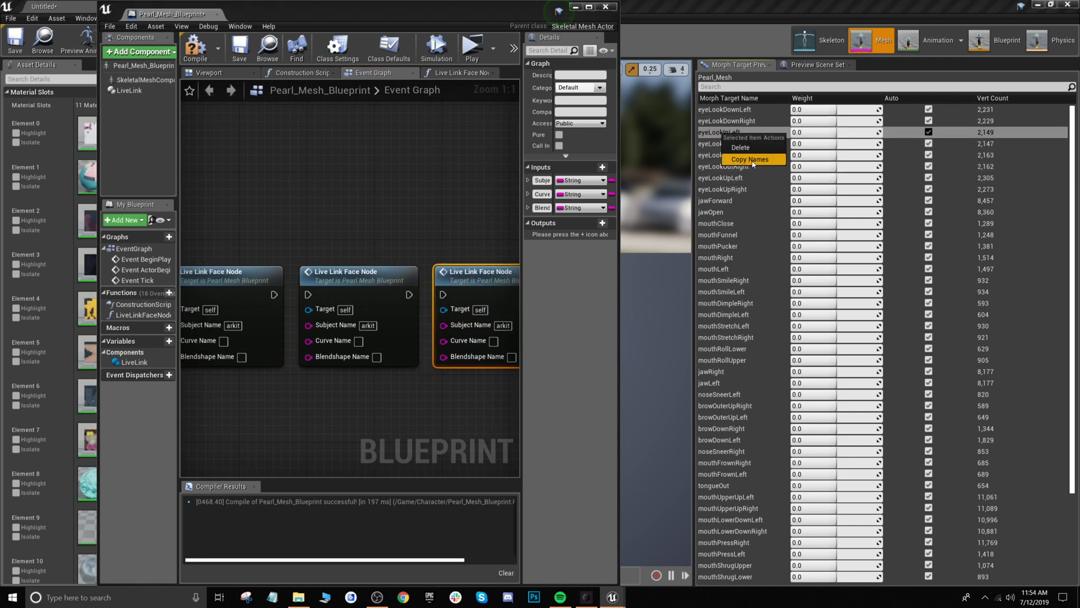
click(259, 218)
key(ctrl+z)
key(ctrl+z)
key(ctrl+z)
key(ctrl+z)
key(ctrl+z)
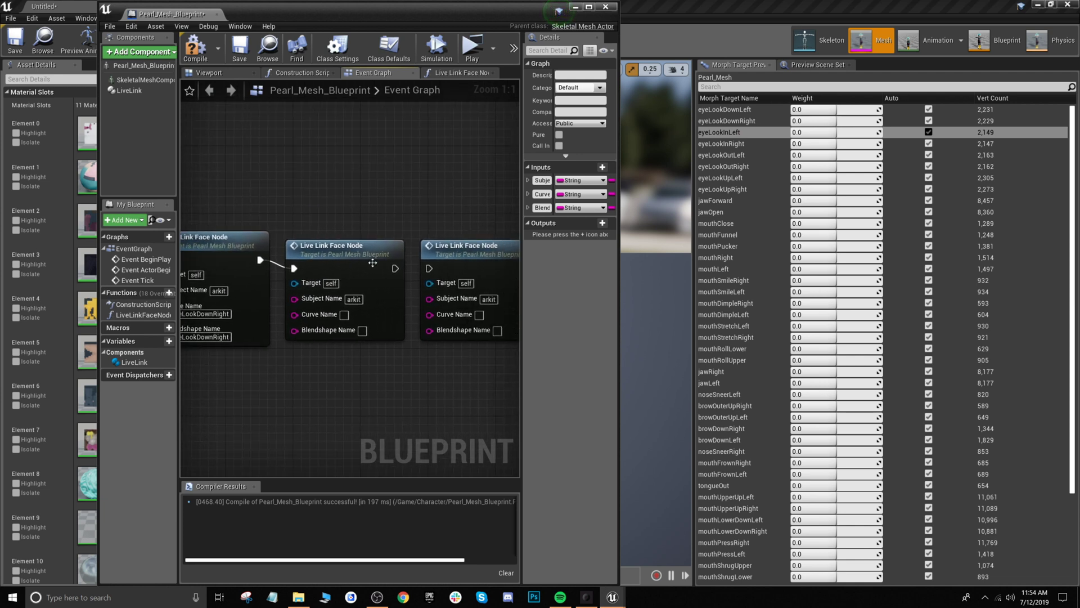
click(345, 315)
key(ctrl+v)
right_drag(451, 281, 383, 281)
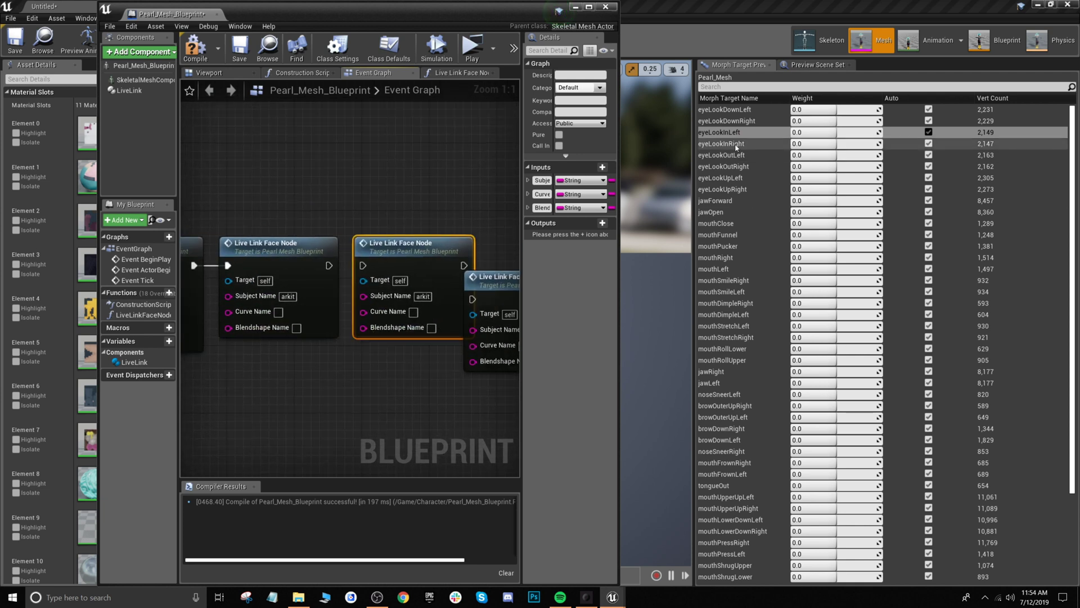
Set both names on the fourth Live Link Face Node to eyeLookInRight and wire it into the fifth node
click(722, 143)
key(ctrl+c)
click(263, 320)
key(ctrl+v)
key(ctrl+z)
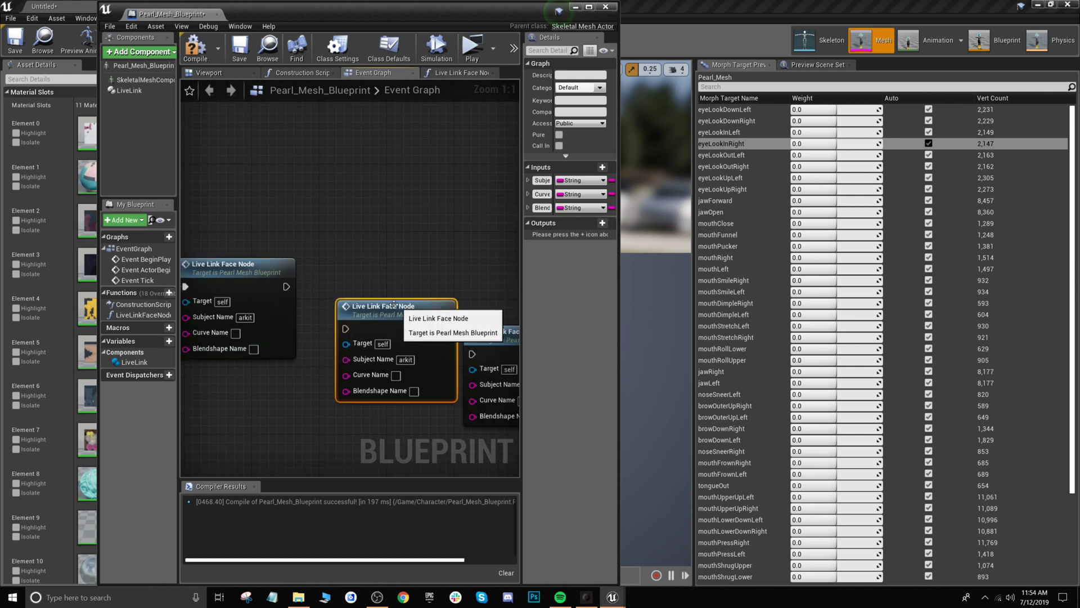
Set both names on the fifth node to eyeLookOutLeft and continue the wired chain for the remaining morph targets through PullEyeBrows
click(721, 154)
click(244, 350)
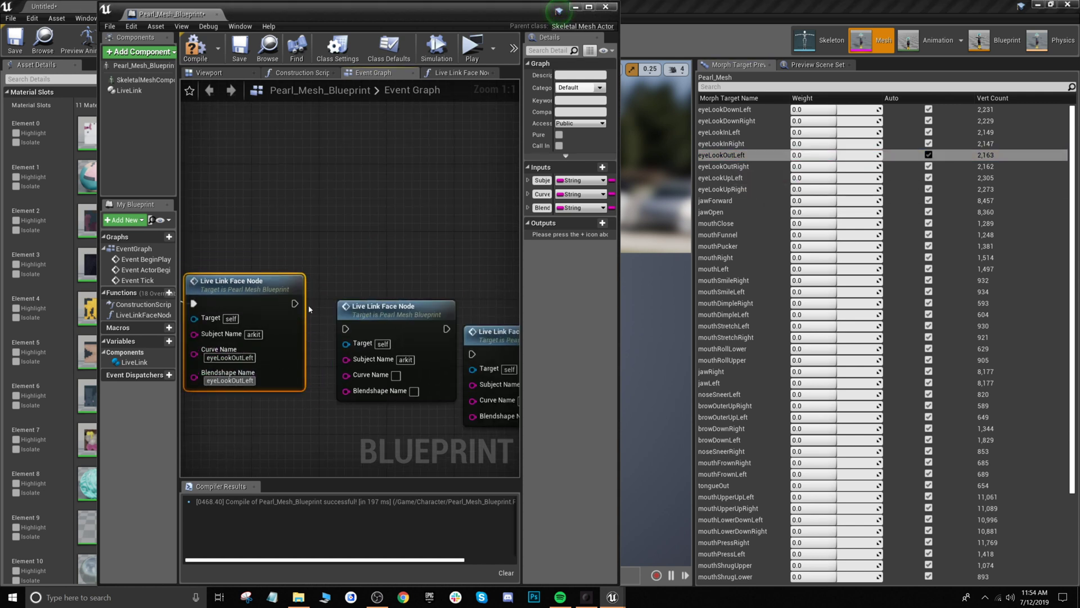
key(ctrl+z)
key(ctrl+z)
key(ctrl+z)
key(ctrl+z)
key(ctrl+z)
key(ctrl+z)
key(ctrl+z)
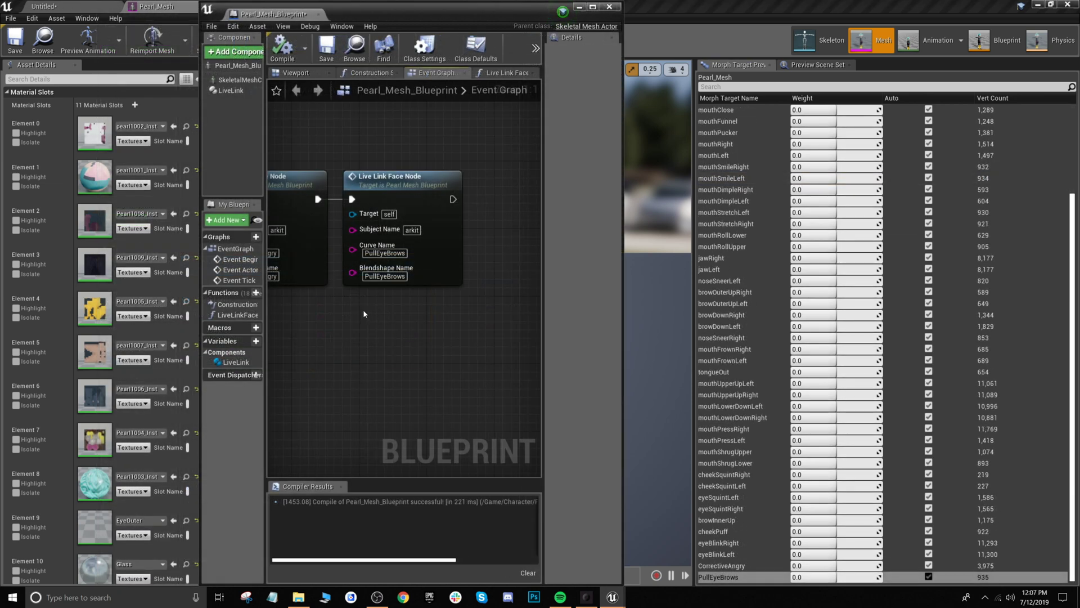
Compile Pearl_Mesh_Blueprint and check the Live Link Face Node chain back to Event Tick
right_drag(363, 310, 437, 308)
right_drag(356, 303, 395, 302)
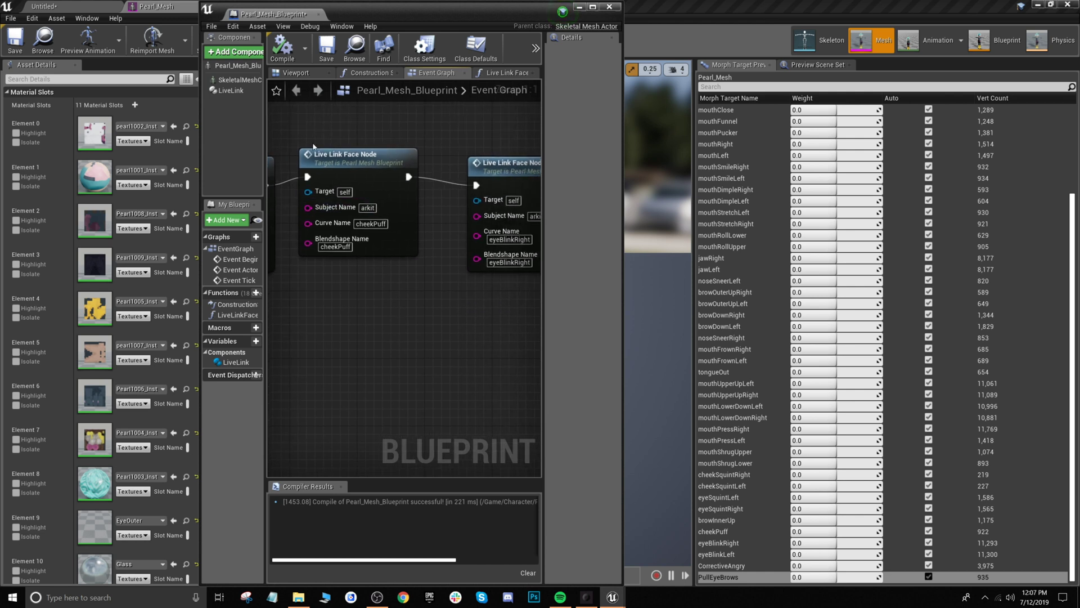
click(283, 51)
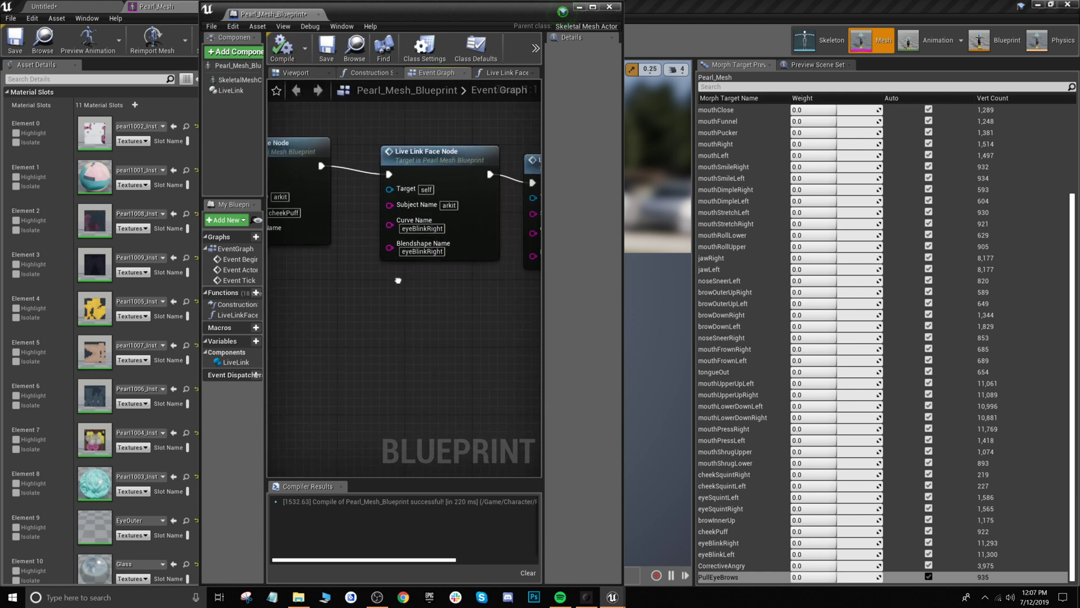
scroll(502, 273, down, 7)
right_drag(503, 272, 439, 287)
scroll(490, 288, up, 5)
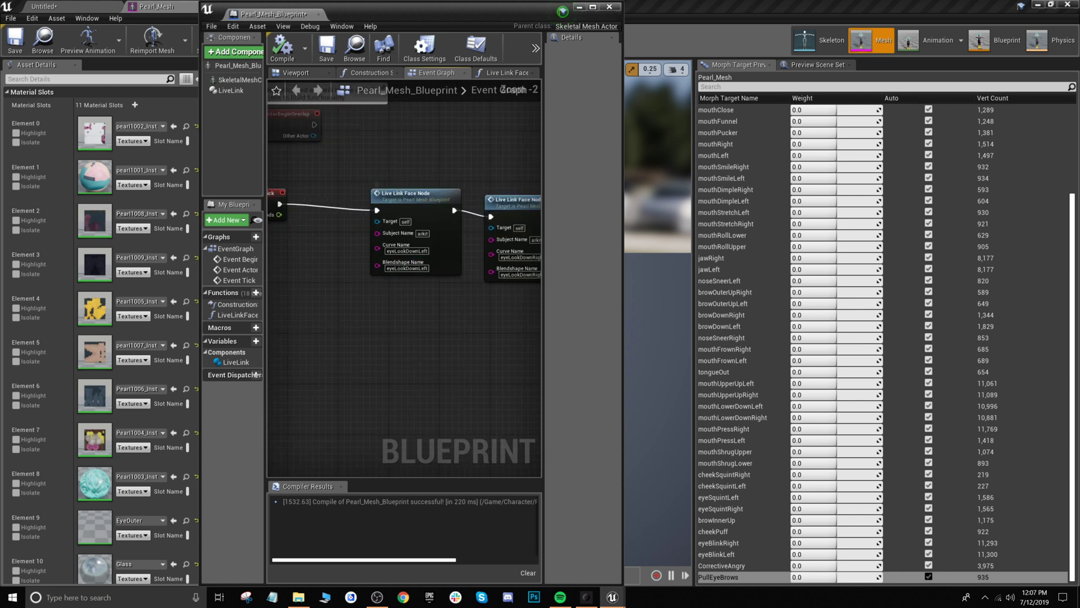
right_drag(366, 290, 424, 305)
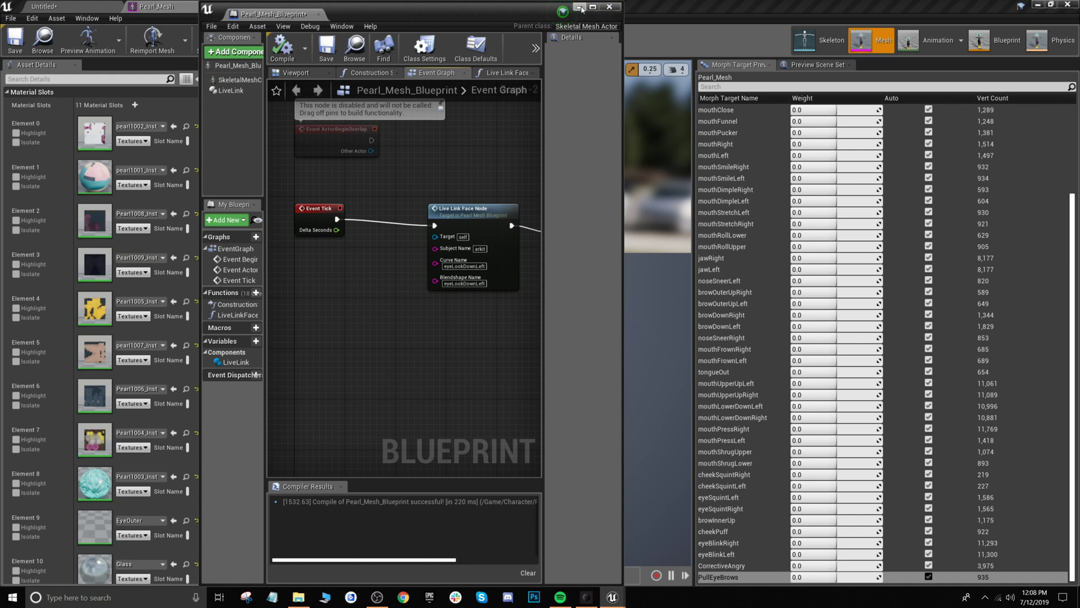
Back in the level editor, add Studio as a Rokoko Virtual Production Source in Live Link
click(610, 7)
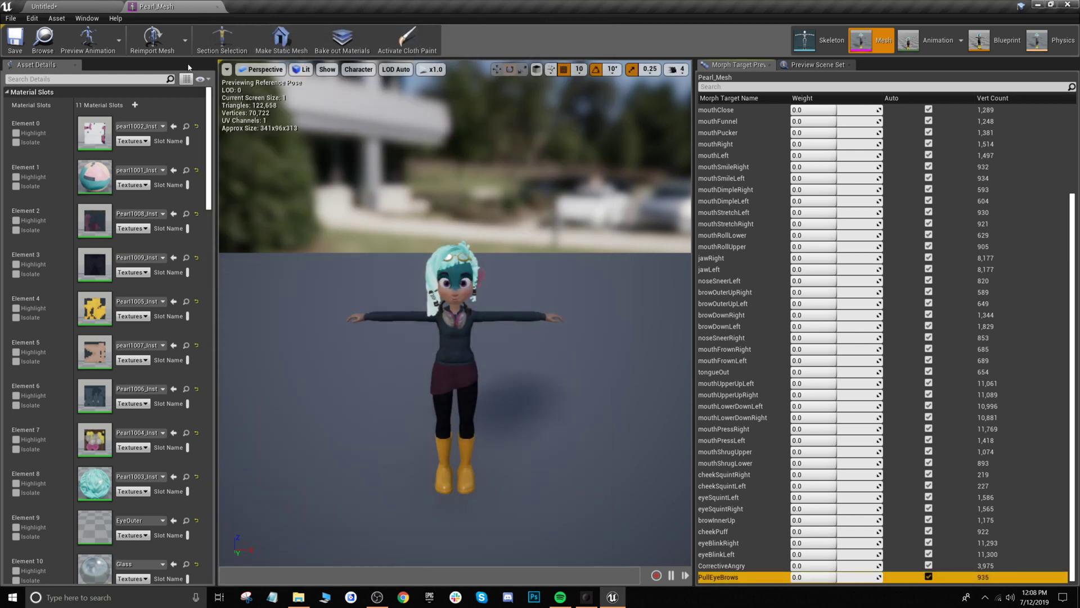
click(61, 5)
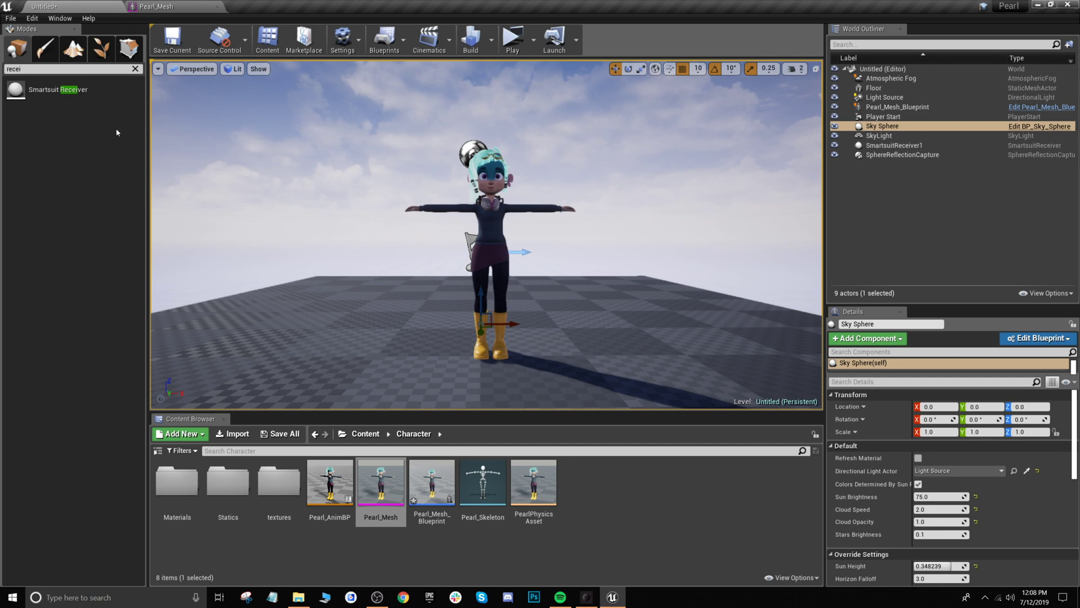
click(55, 18)
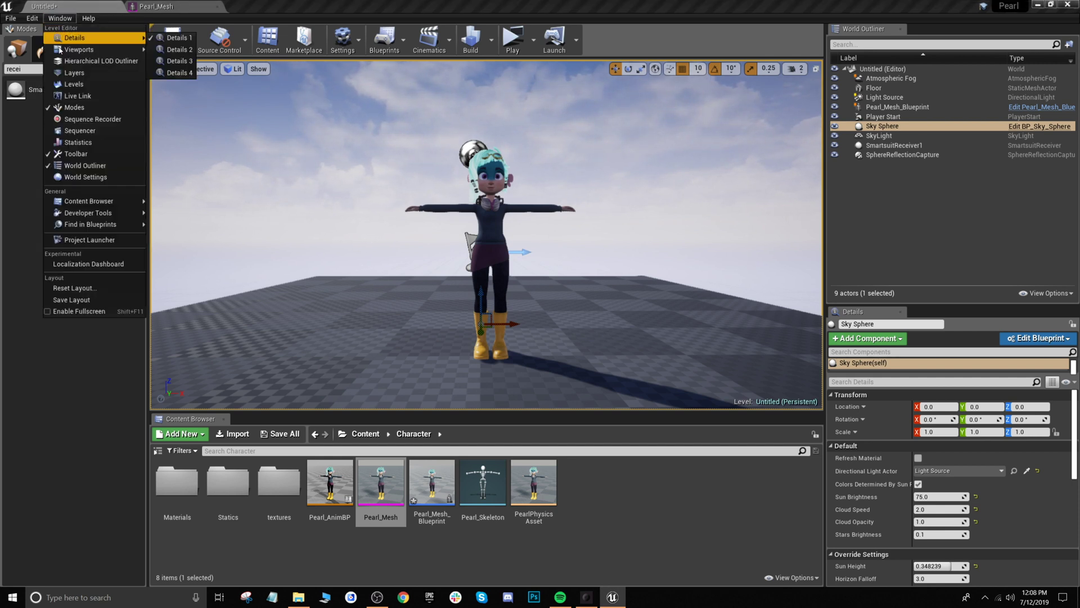
click(68, 99)
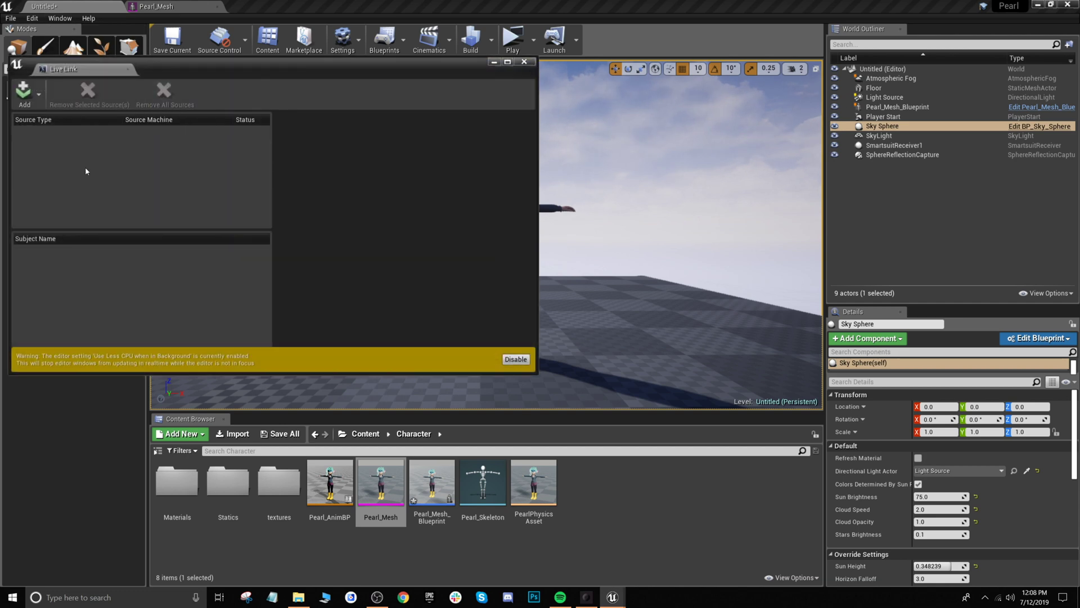
click(31, 101)
mouse_move(103, 148)
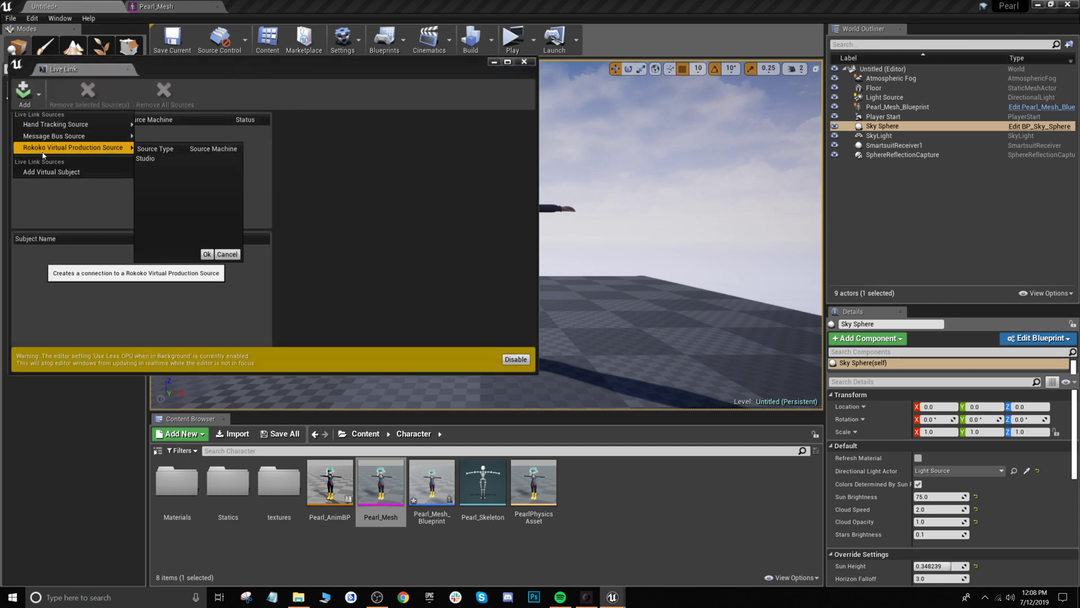
click(157, 159)
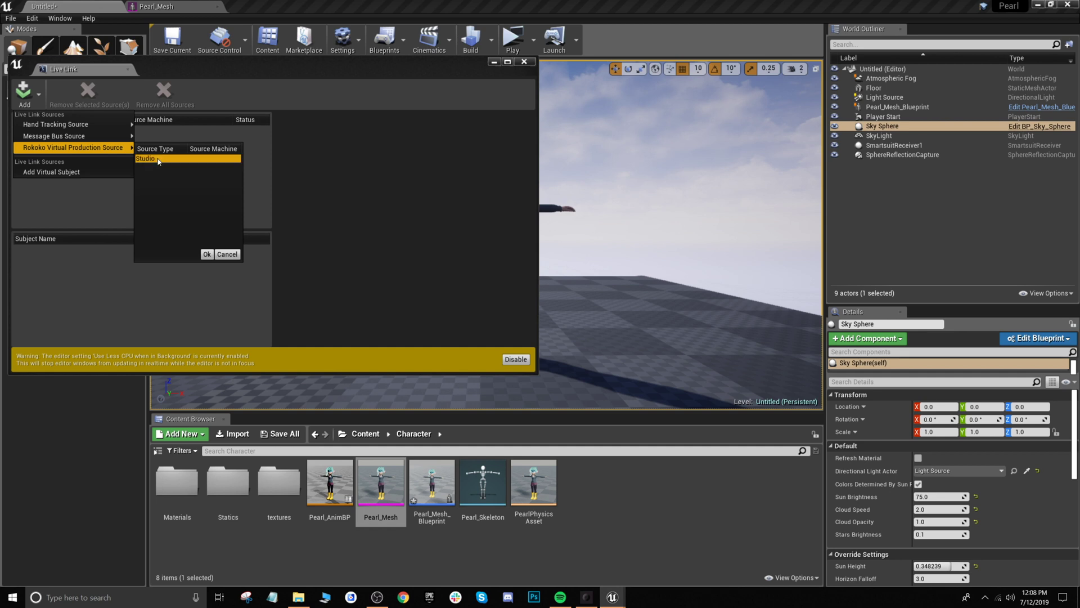
click(207, 254)
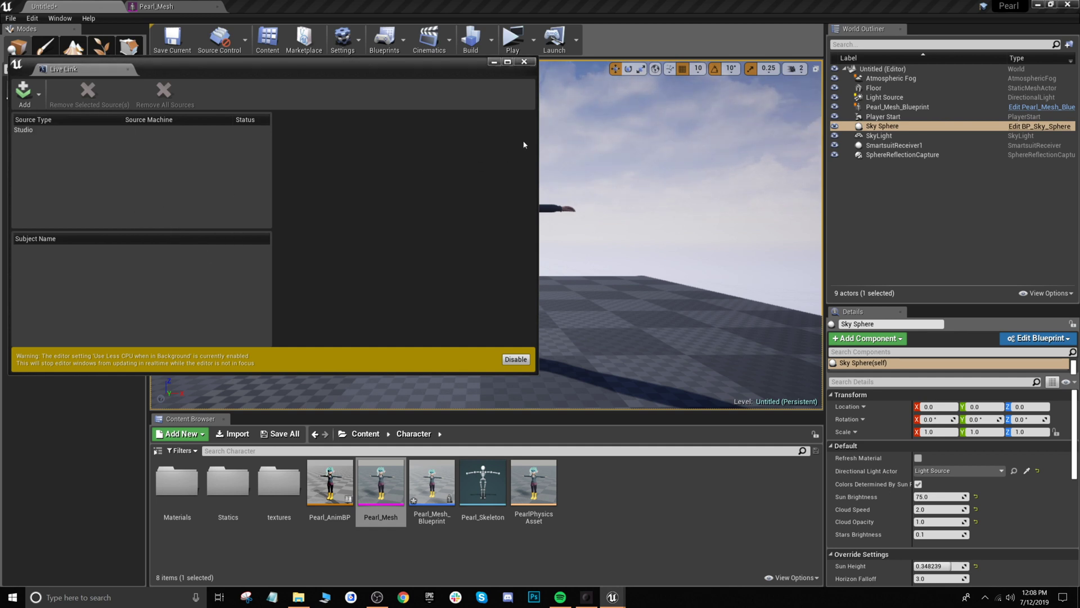
click(525, 62)
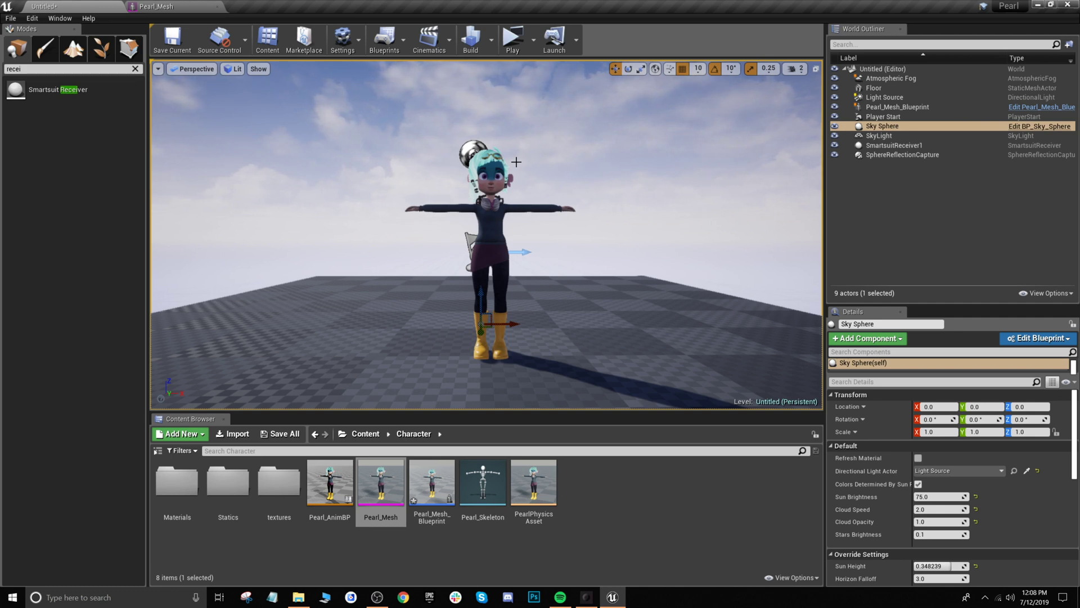
Play the level, maximize the game preview and hide the virtual camera overlay to see Pearl's face
click(512, 38)
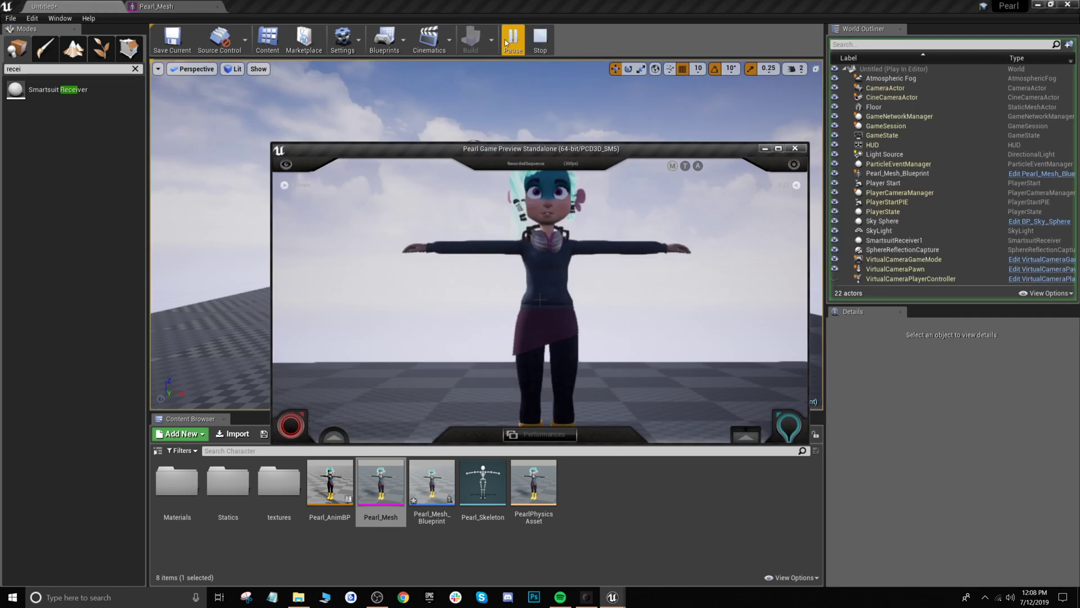
double_click(394, 148)
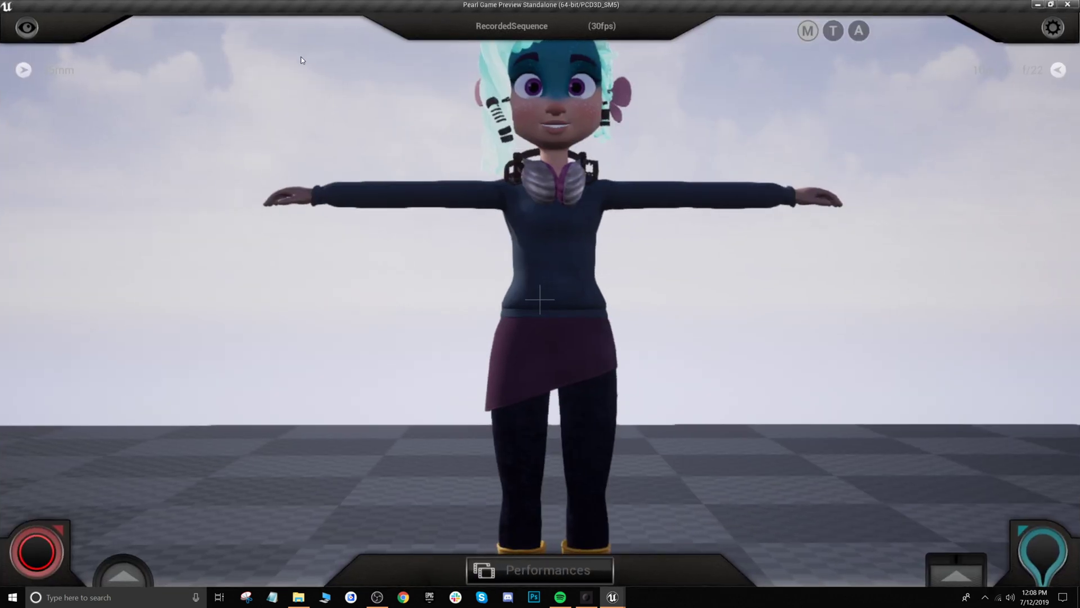
click(27, 27)
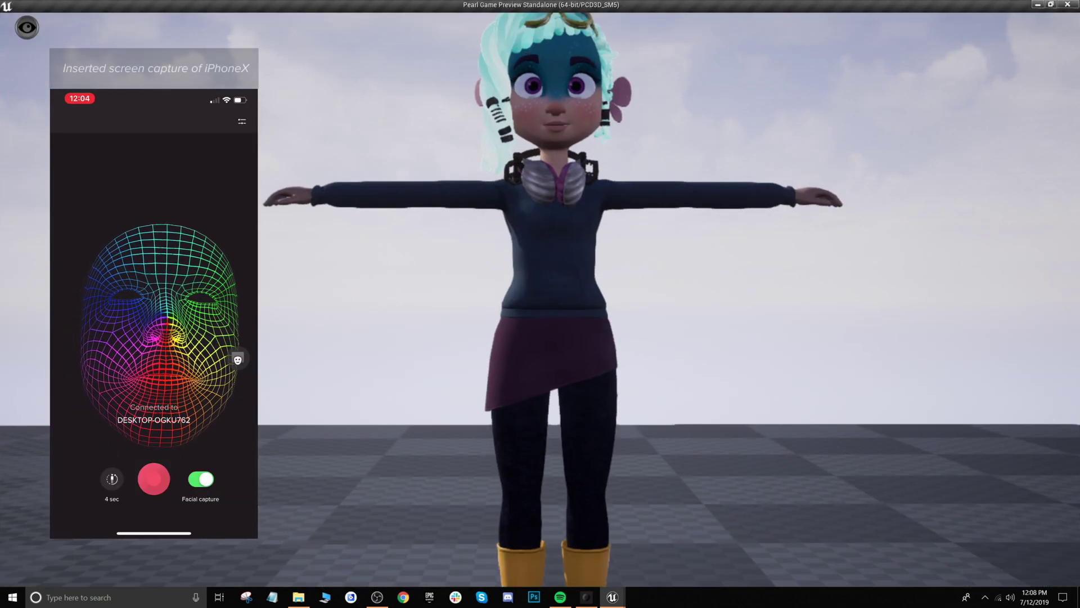